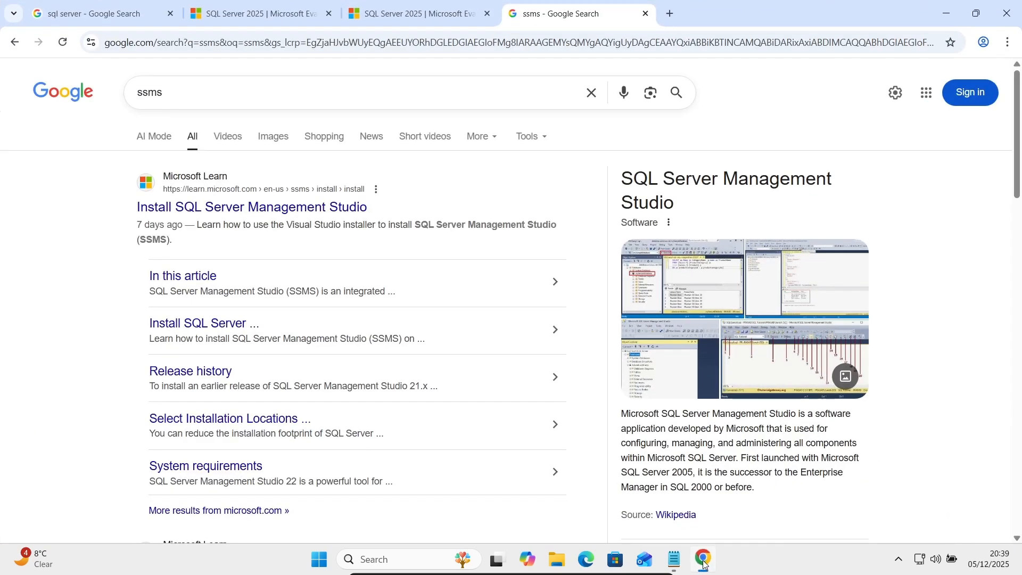
# - Open Microsoft's SQL Server downloads page from the search results and reach the SQL Server 2025 EXE trial registration form
pyautogui.click(99, 4)
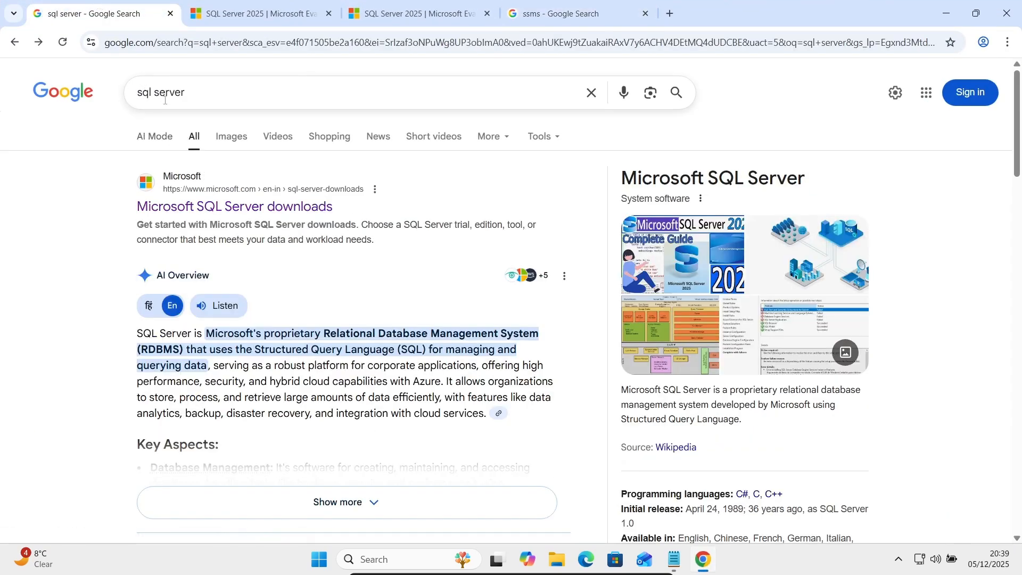
pyautogui.click(204, 209)
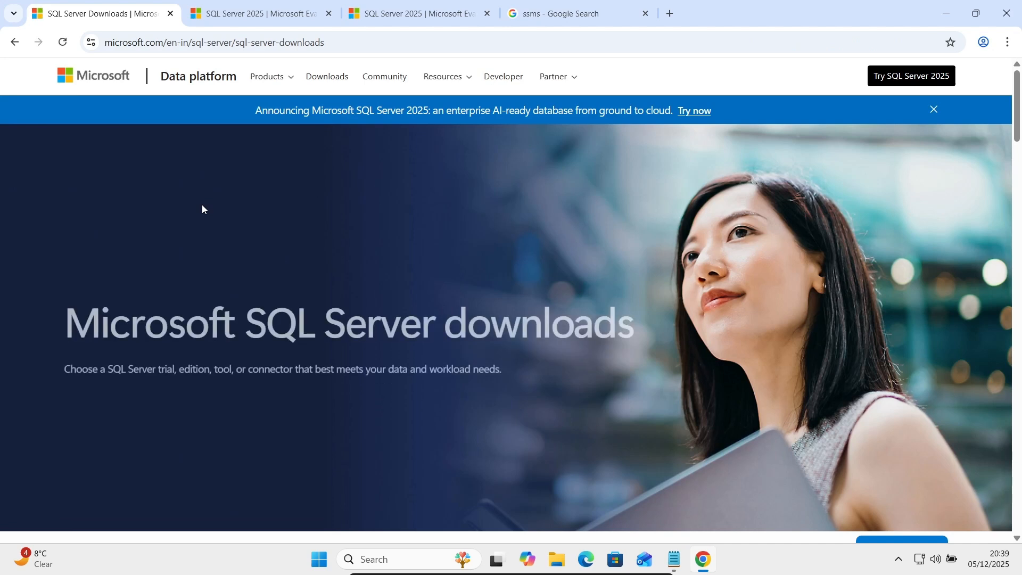
pyautogui.click(902, 82)
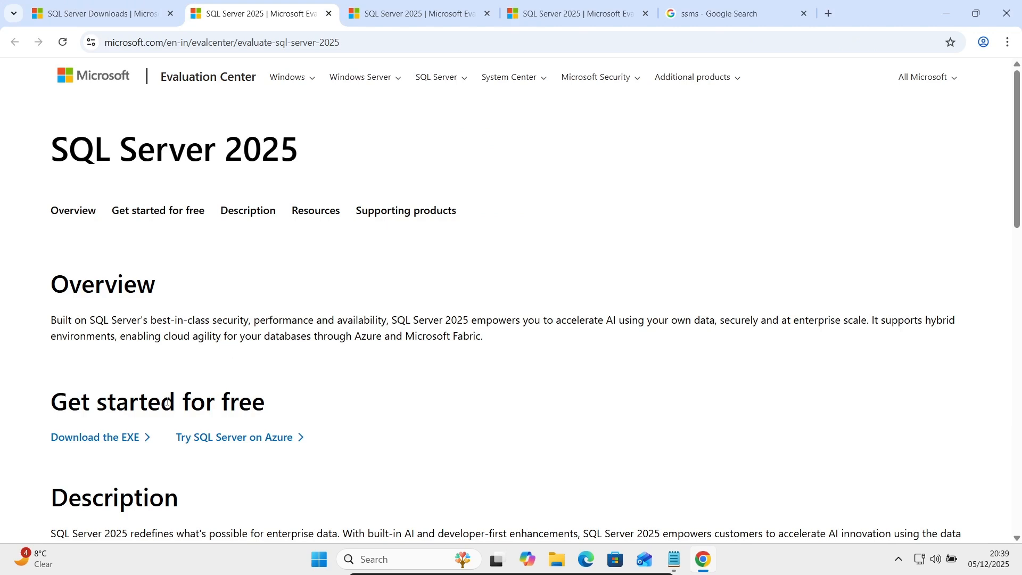
pyautogui.click(91, 438)
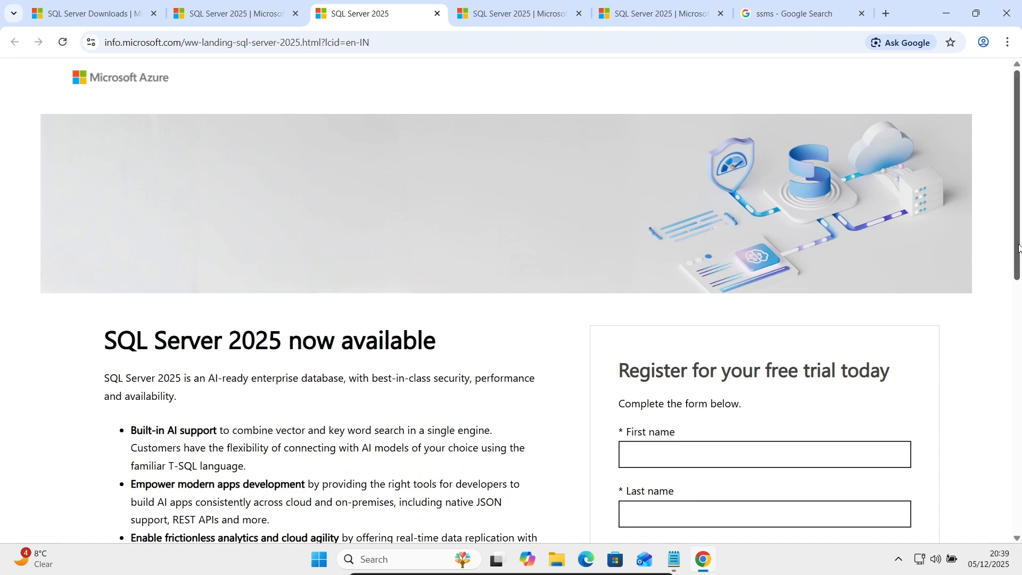
pyautogui.moveTo(1017, 238); pyautogui.dragTo(974, 159)
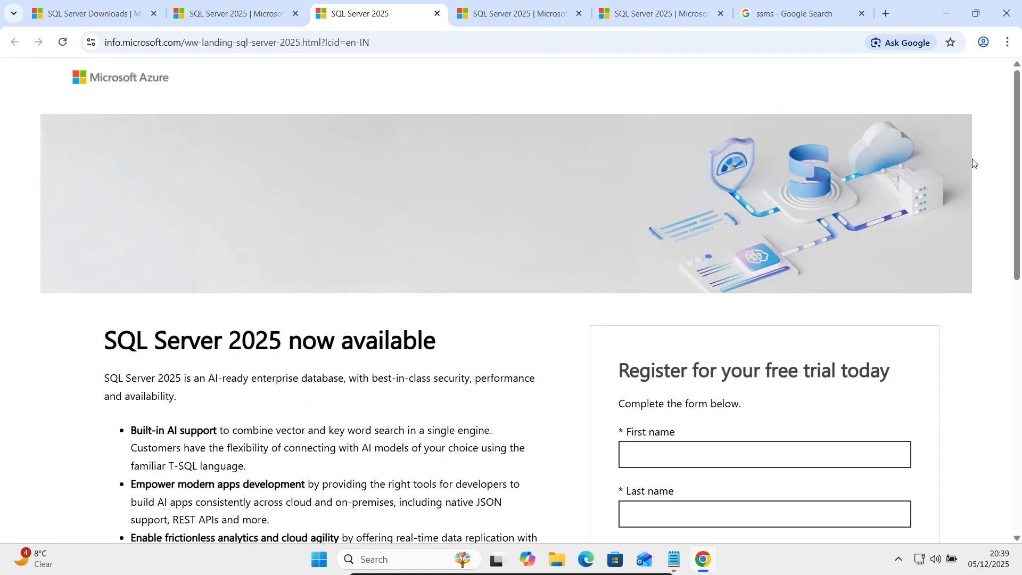
# - Download the English 64-bit edition EXE from the SQL Server 2025 download selection page
pyautogui.click(554, 4)
pyautogui.click(621, 16)
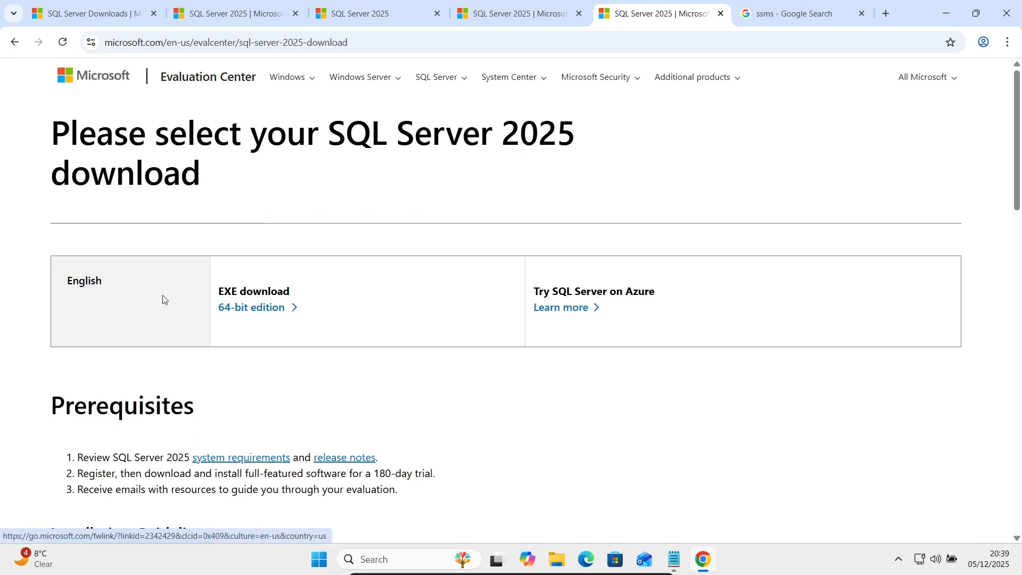
pyautogui.click(253, 311)
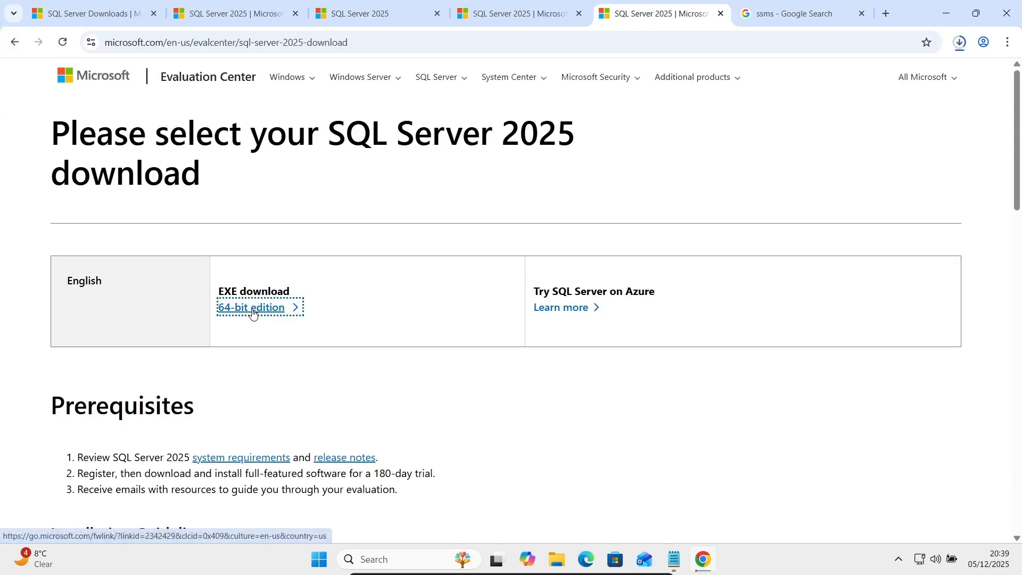
# - Run the downloaded SQL2025-SSEI-Eval.exe with permission to make changes, and minimize the browser
pyautogui.click(960, 43)
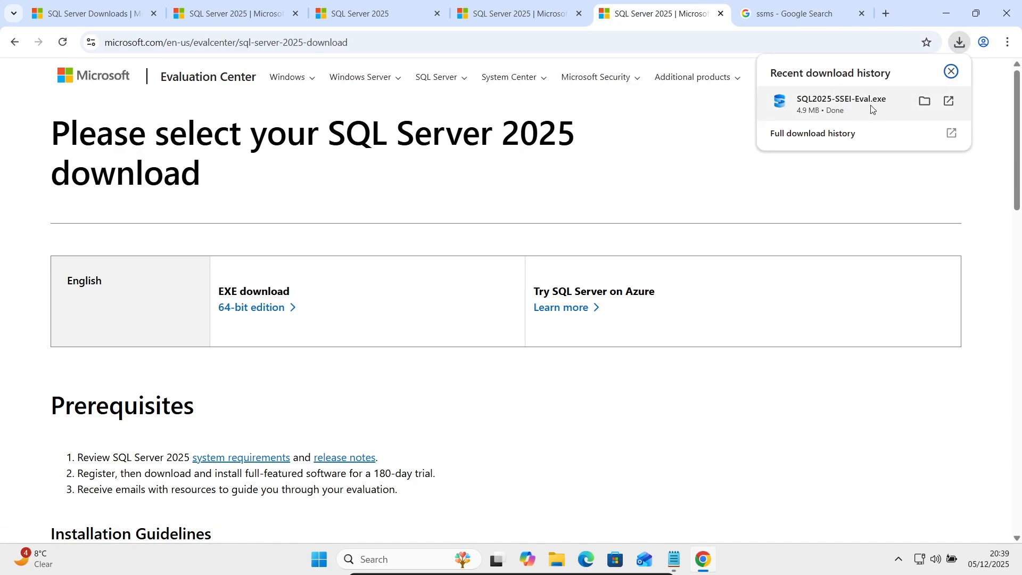
pyautogui.click(821, 109)
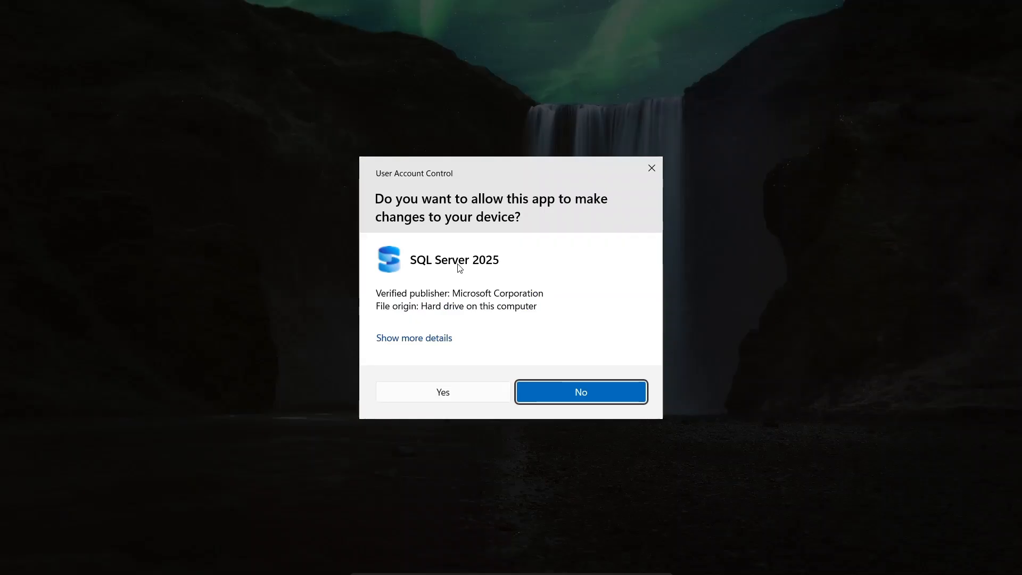
pyautogui.click(432, 392)
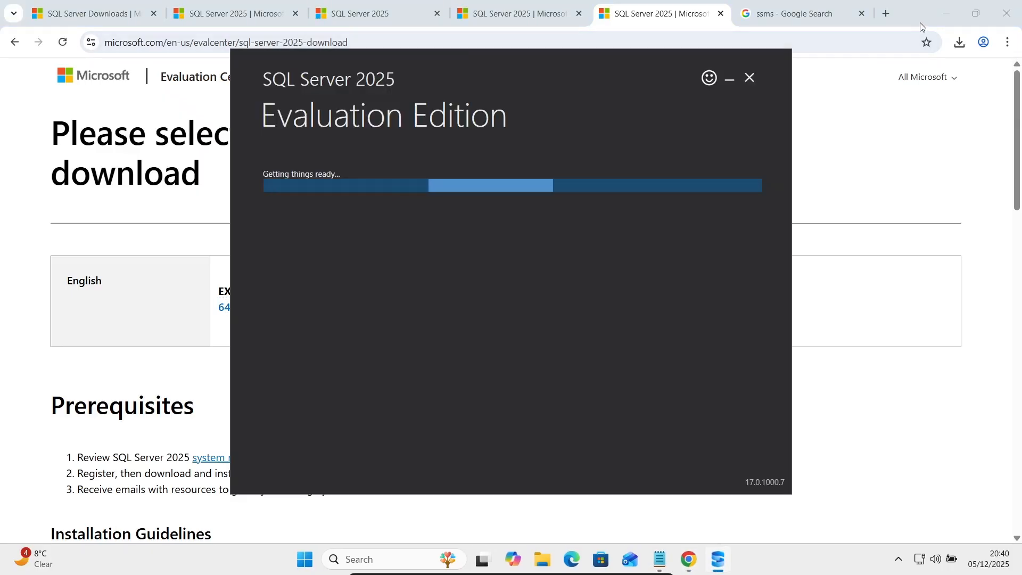
pyautogui.click(946, 12)
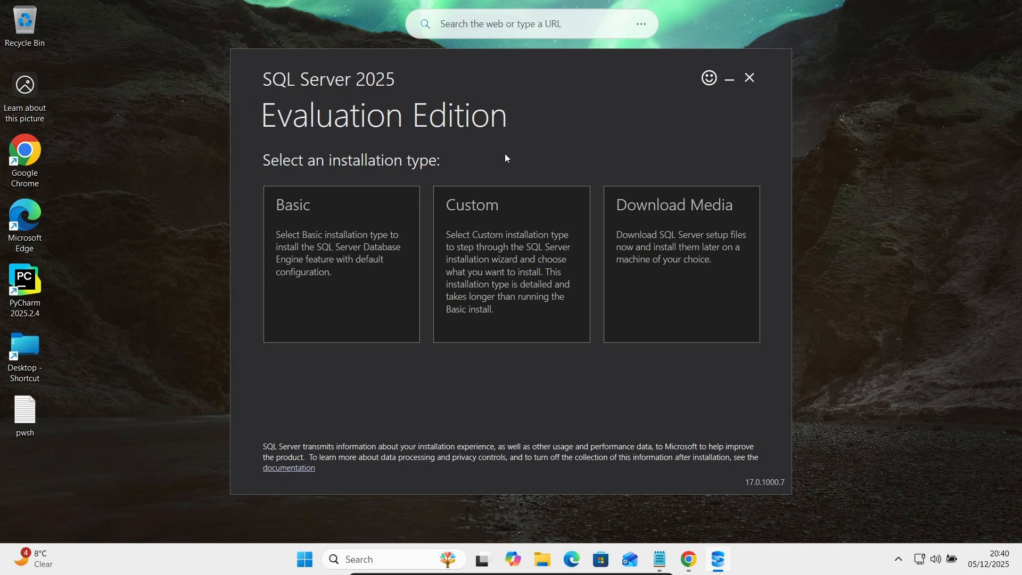
# - Download the SQL Server installation media as an English ISO package to the Downloads folder
pyautogui.click(671, 243)
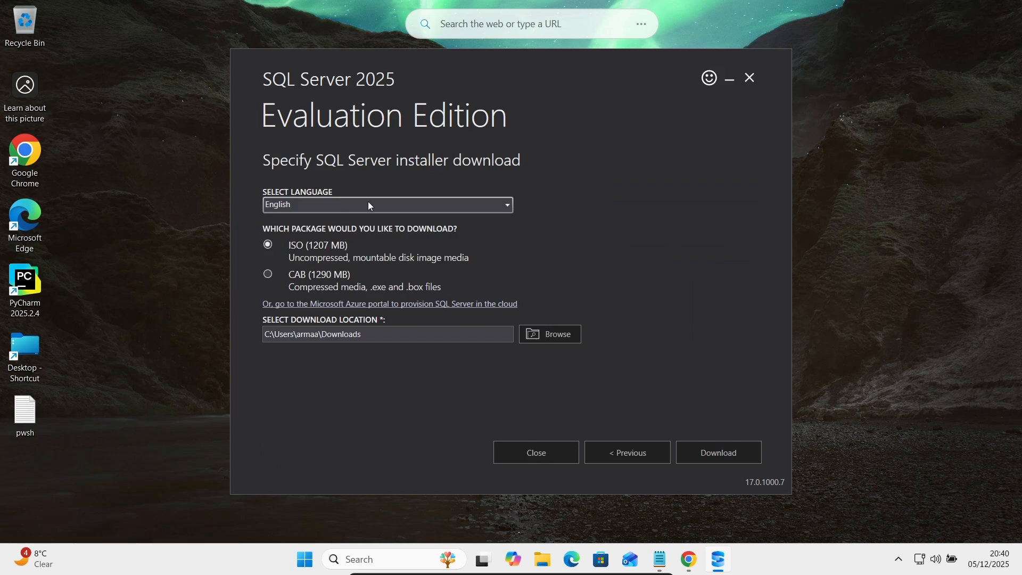
pyautogui.click(509, 207)
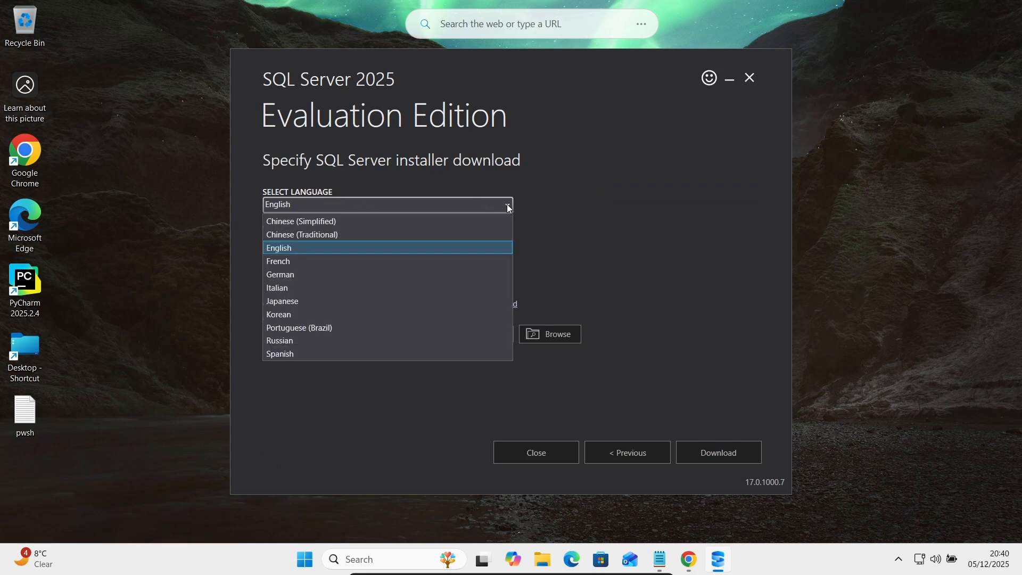
pyautogui.click(509, 208)
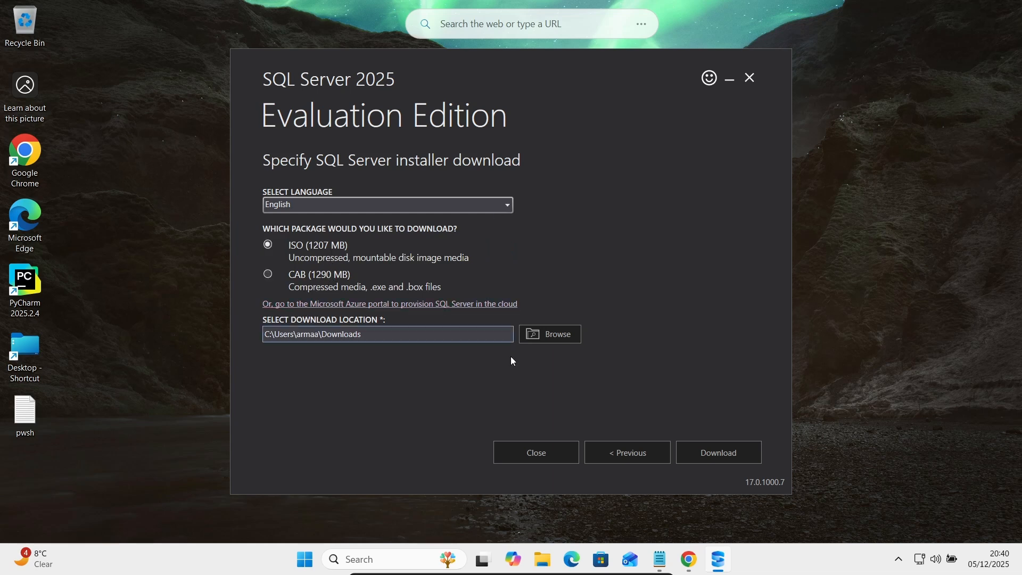
pyautogui.click(707, 459)
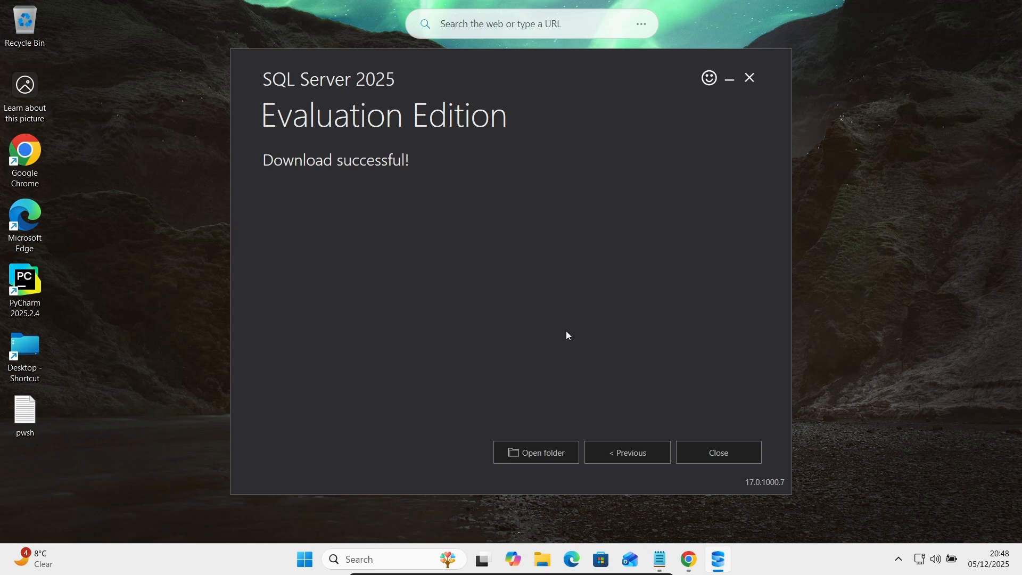
# - Show the downloaded ISO in its folder and close the SQL Server 2025 download tool
pyautogui.click(550, 450)
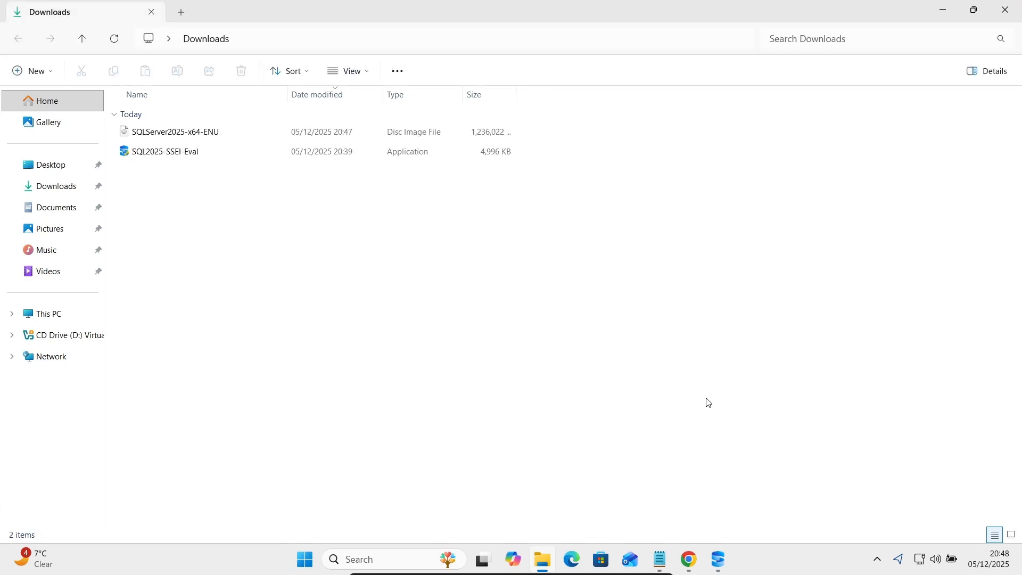
pyautogui.click(718, 559)
pyautogui.click(726, 454)
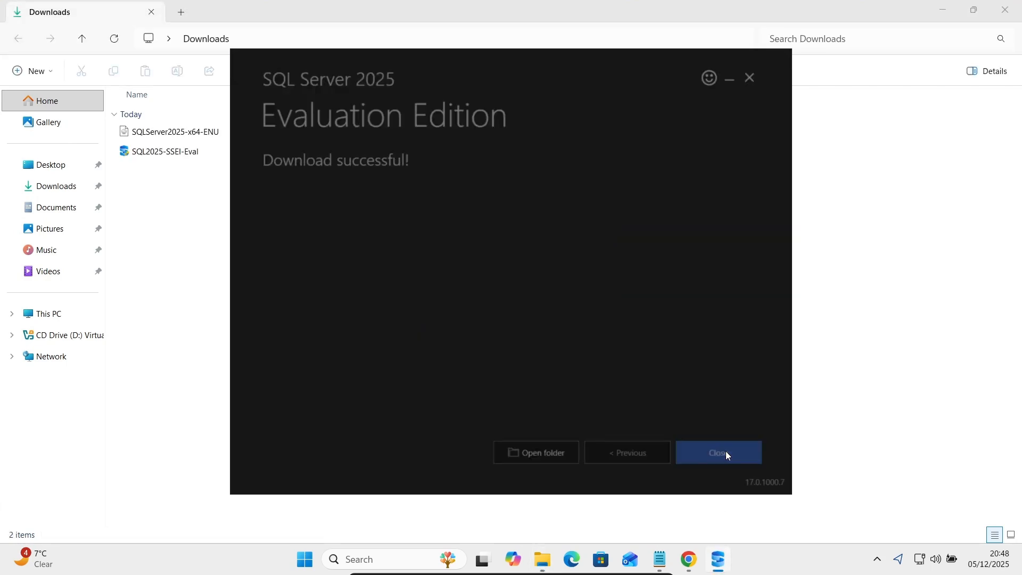
pyautogui.click(503, 306)
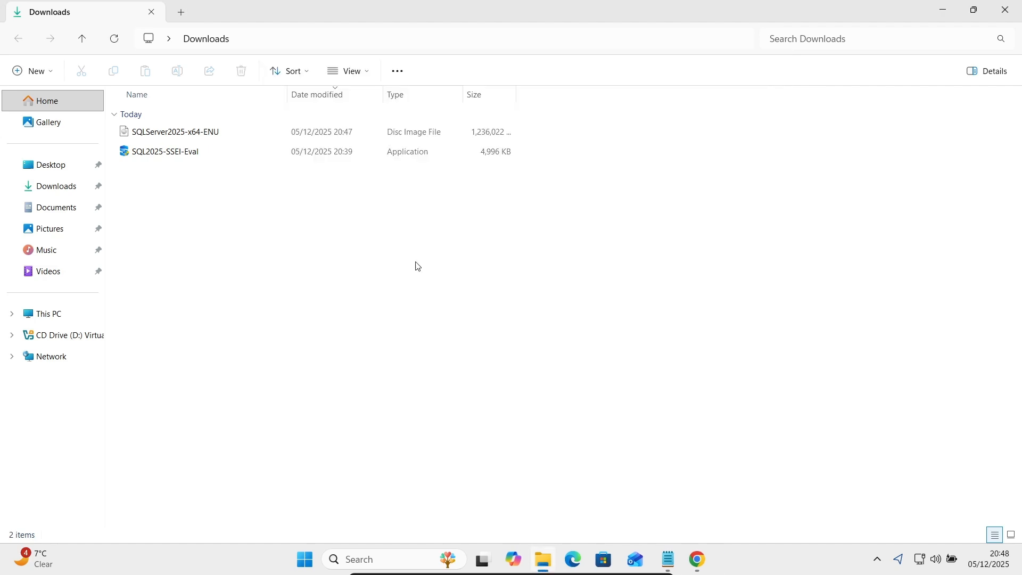
# - Mount the SQLServer2025-x64-ENU disc image and run its setup application with permission to make changes
pyautogui.click(166, 139)
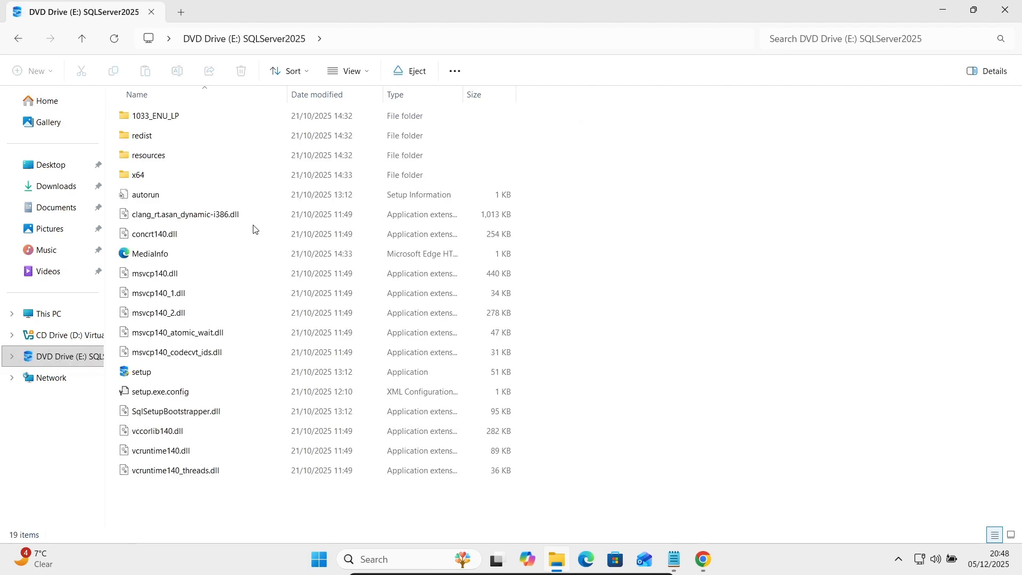
pyautogui.doubleClick(148, 376)
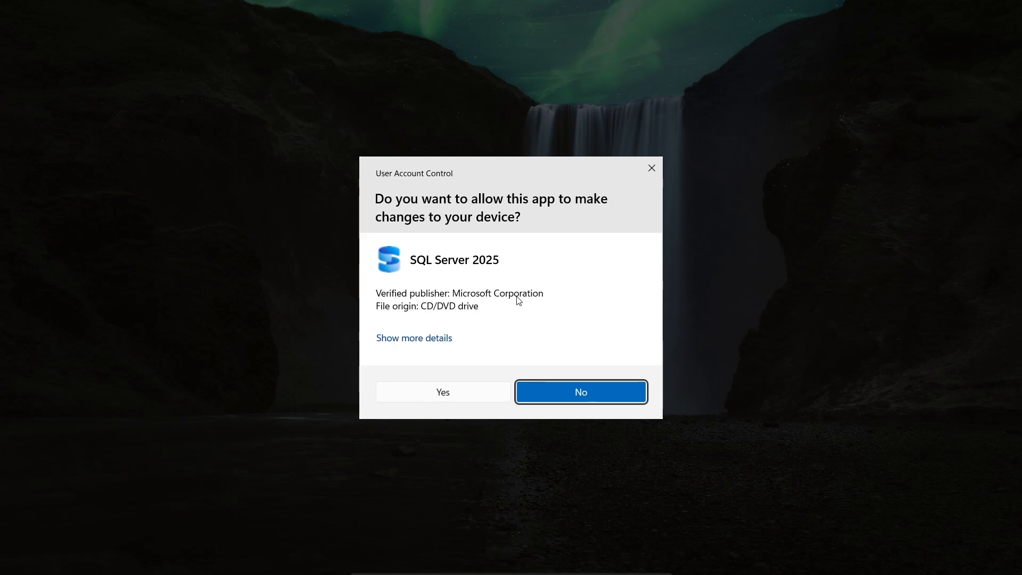
pyautogui.click(409, 394)
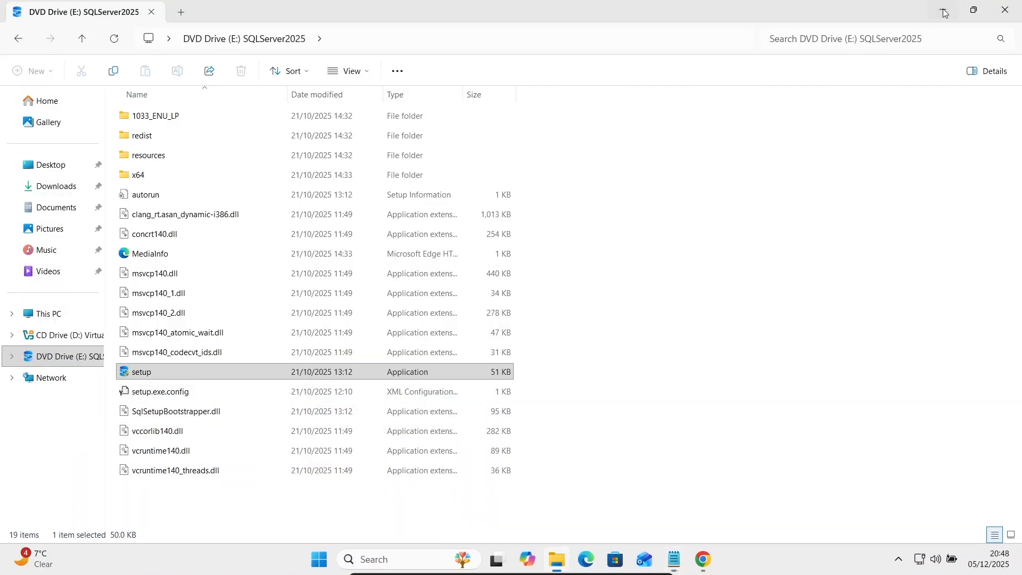
pyautogui.click(942, 10)
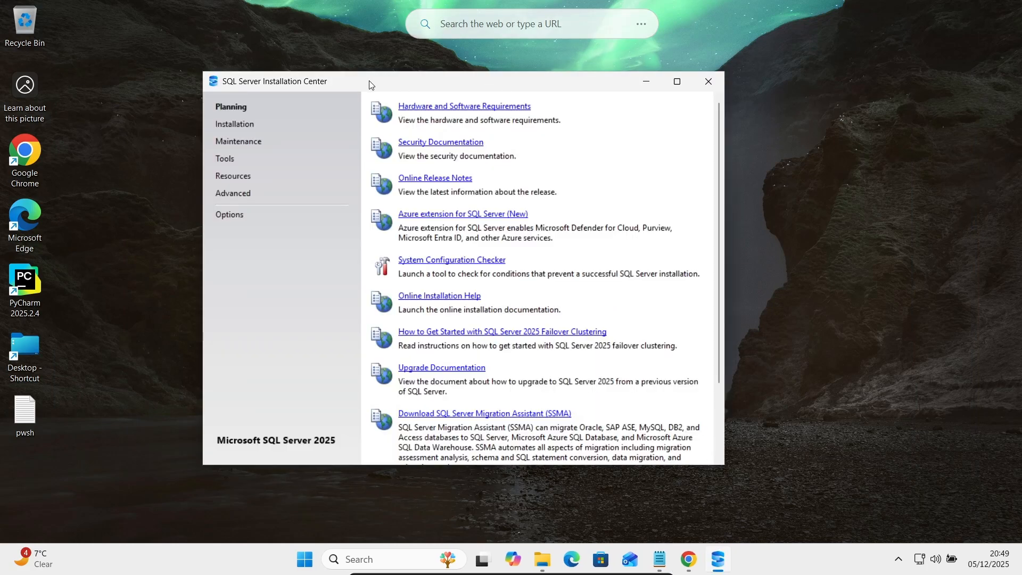
# - Start a new SQL Server installation from the Installation Center and choose the free Evaluation edition
pyautogui.click(233, 125)
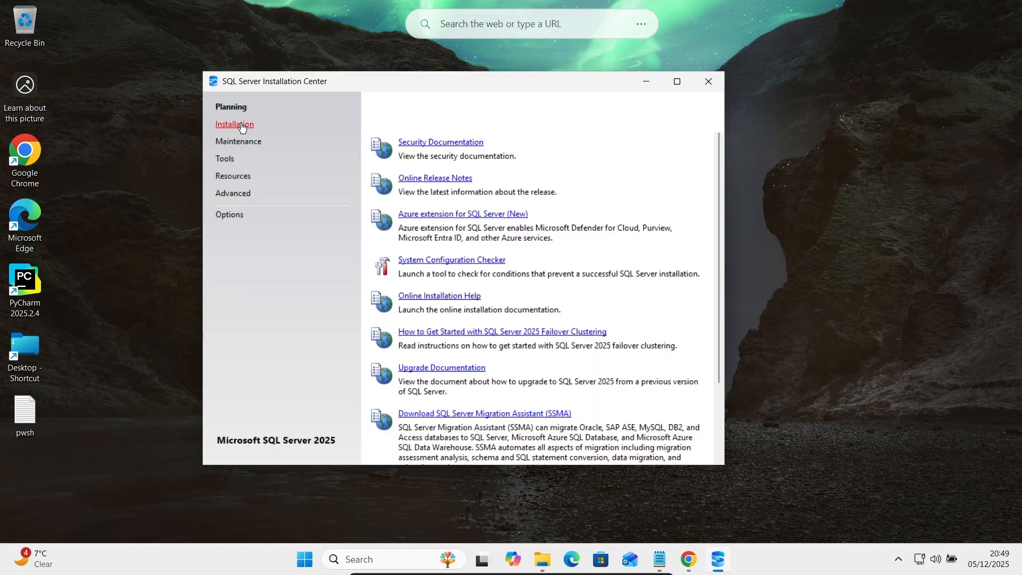
pyautogui.click(430, 107)
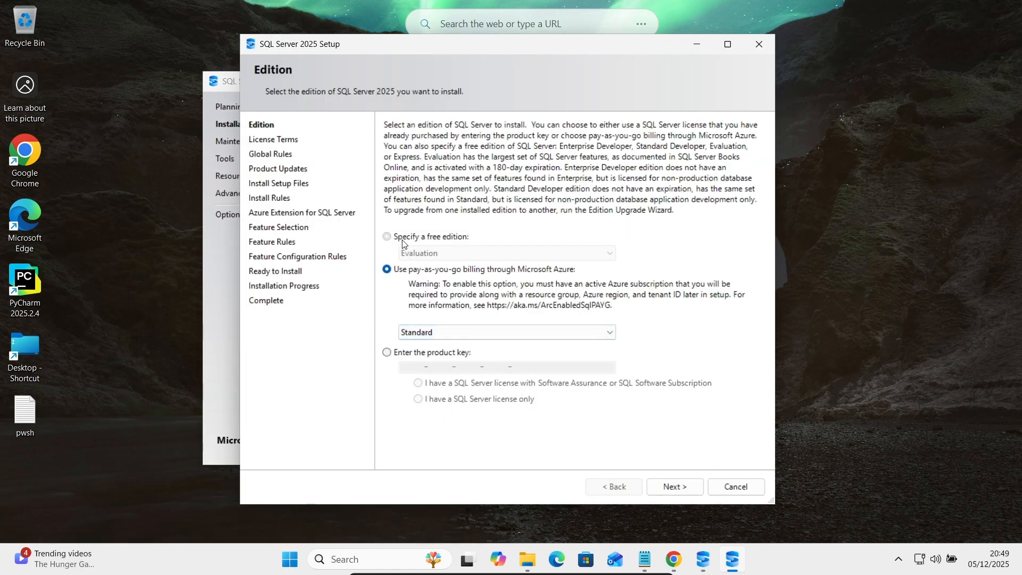
pyautogui.click(387, 236)
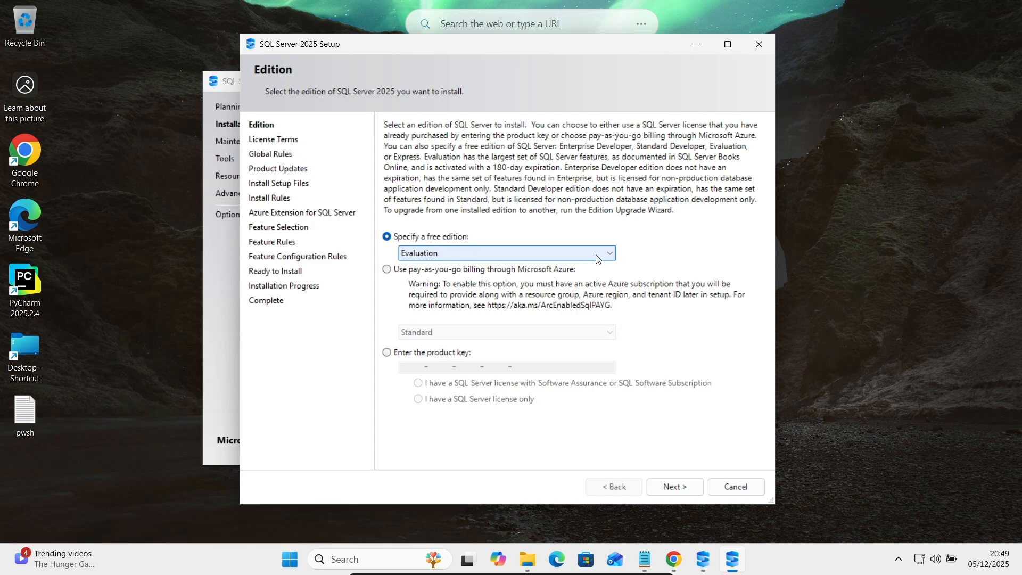
pyautogui.click(610, 254)
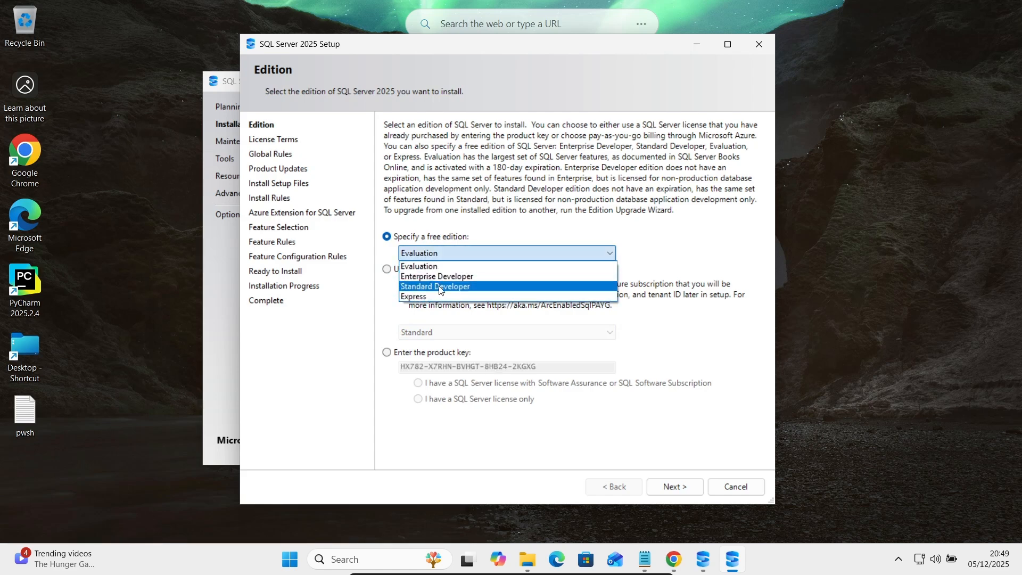
pyautogui.click(458, 234)
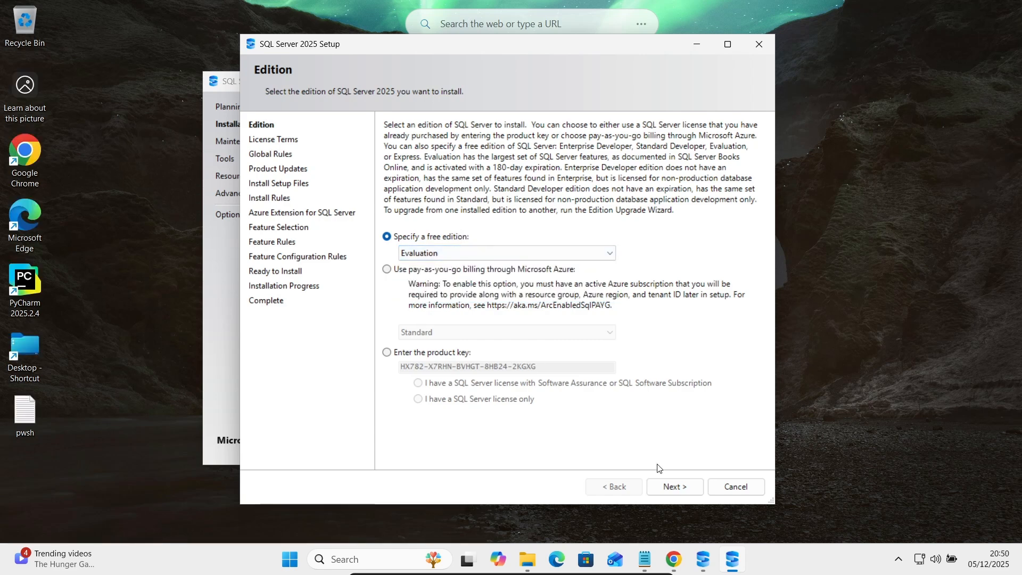
pyautogui.click(672, 487)
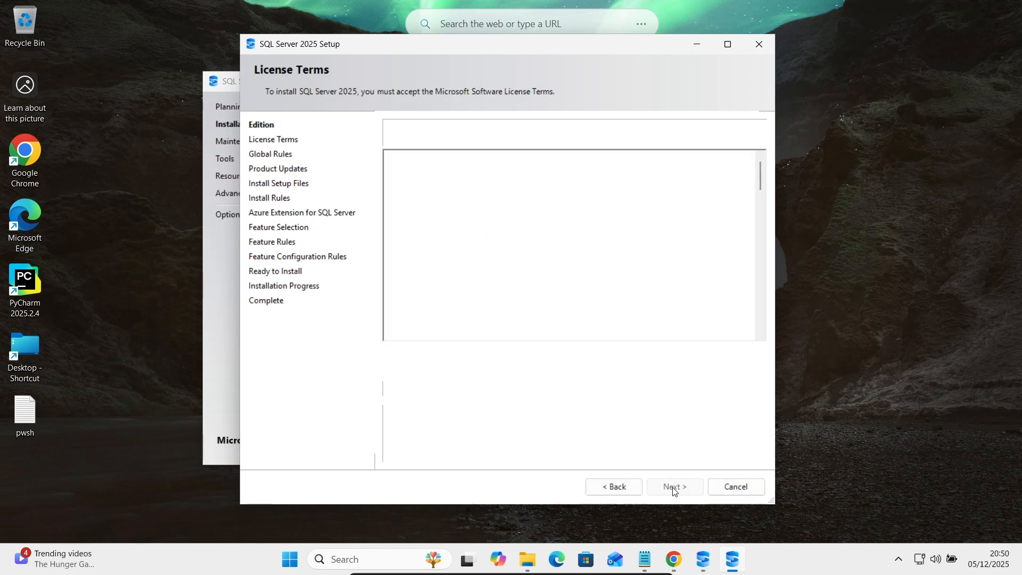
# - Accept the license terms and exclude the Azure Extension for SQL Server from the installation
pyautogui.click(386, 388)
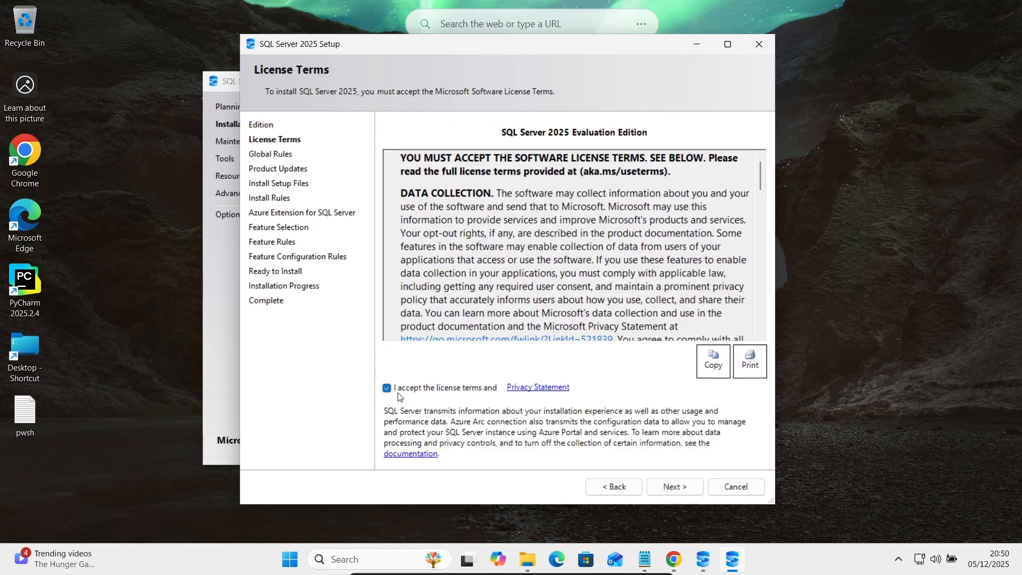
pyautogui.click(677, 489)
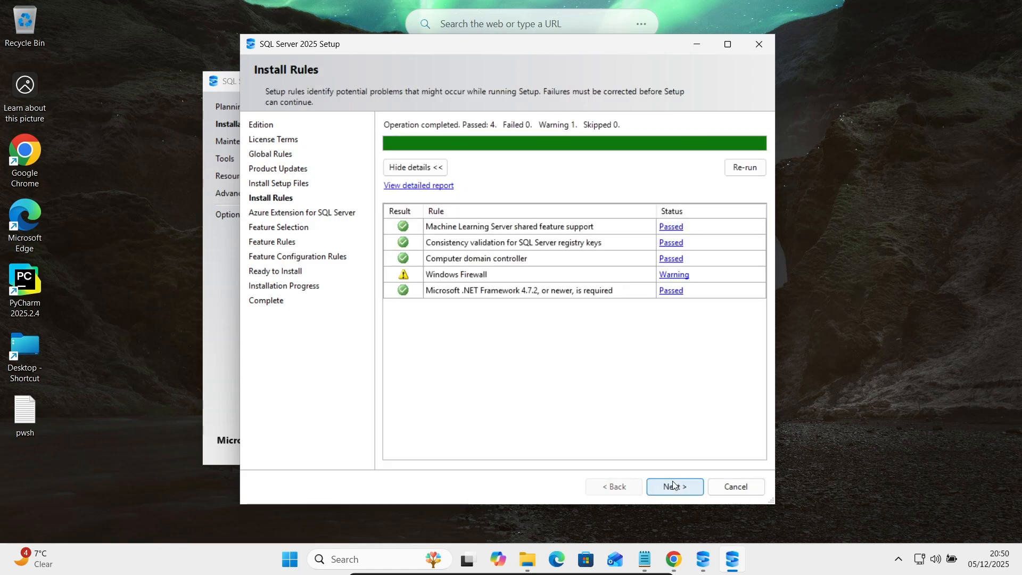
pyautogui.click(676, 488)
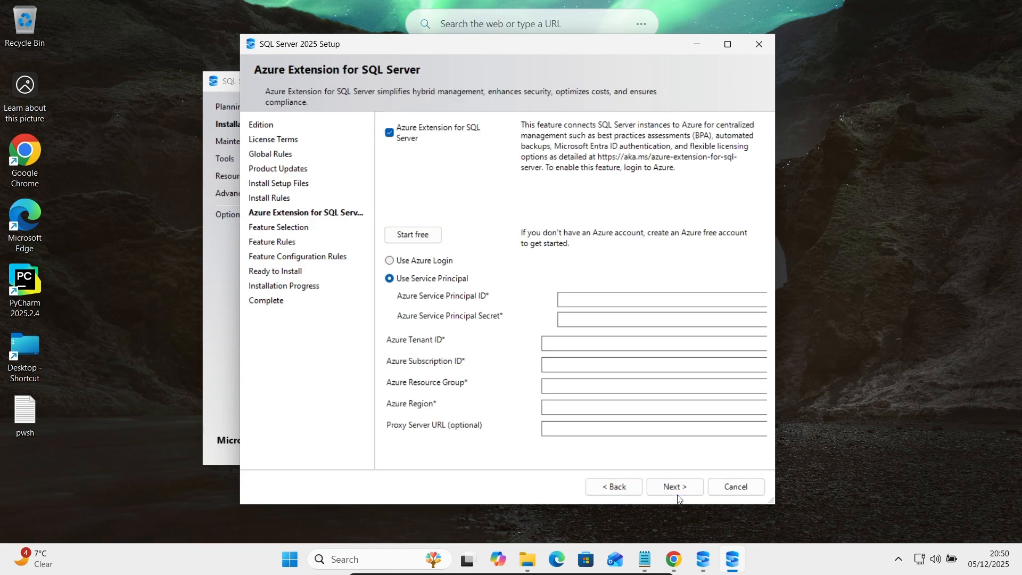
pyautogui.click(391, 138)
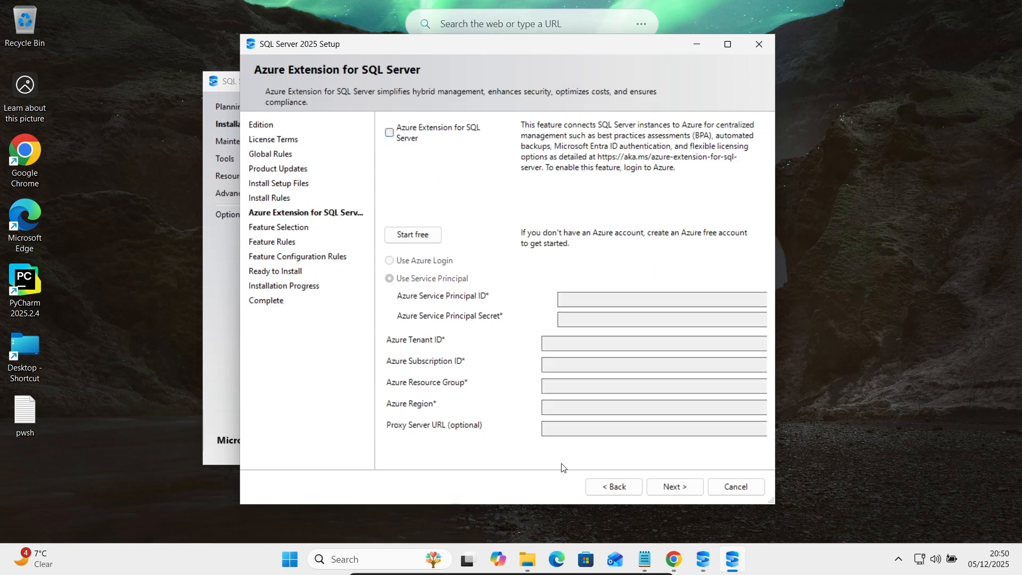
pyautogui.click(688, 493)
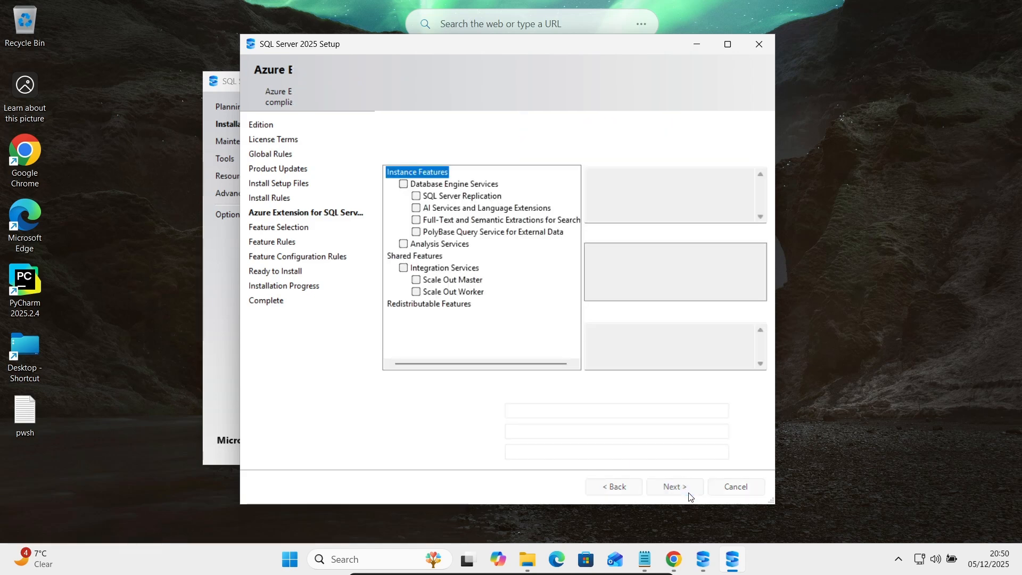
# - Select the Database Engine Services and Analysis Services features, and keep the default instance and service account settings
pyautogui.click(403, 184)
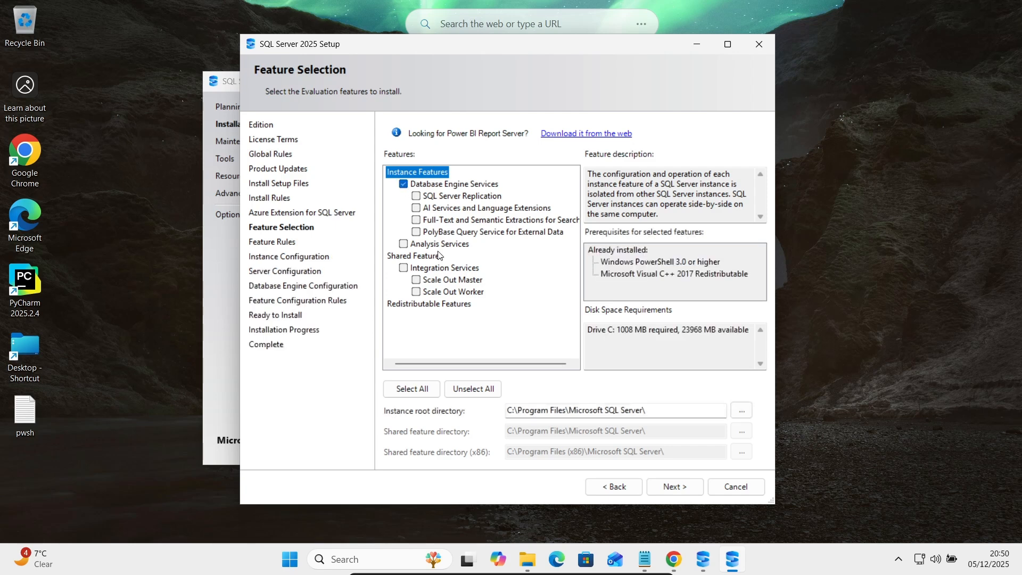
pyautogui.click(404, 244)
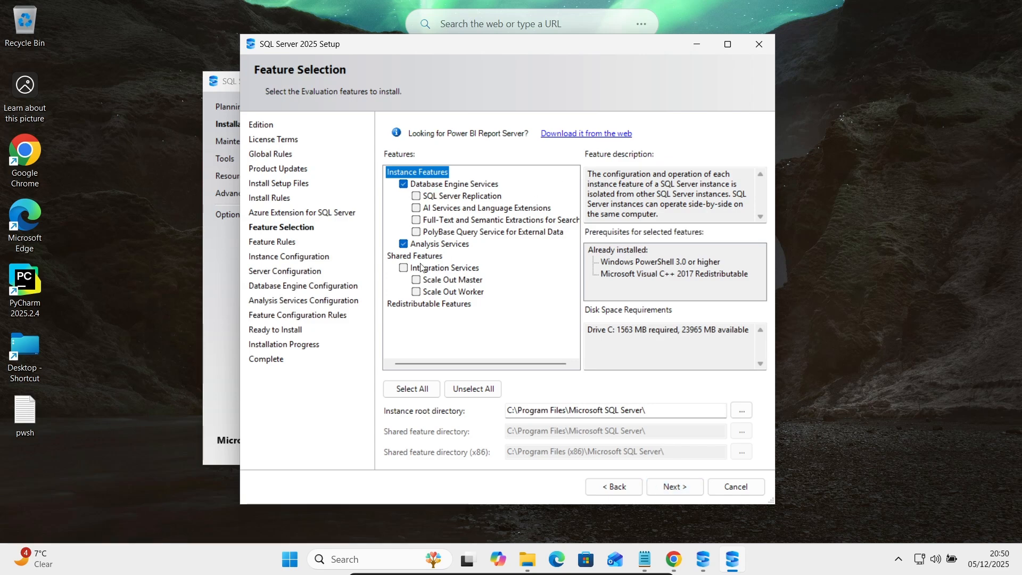
pyautogui.click(433, 245)
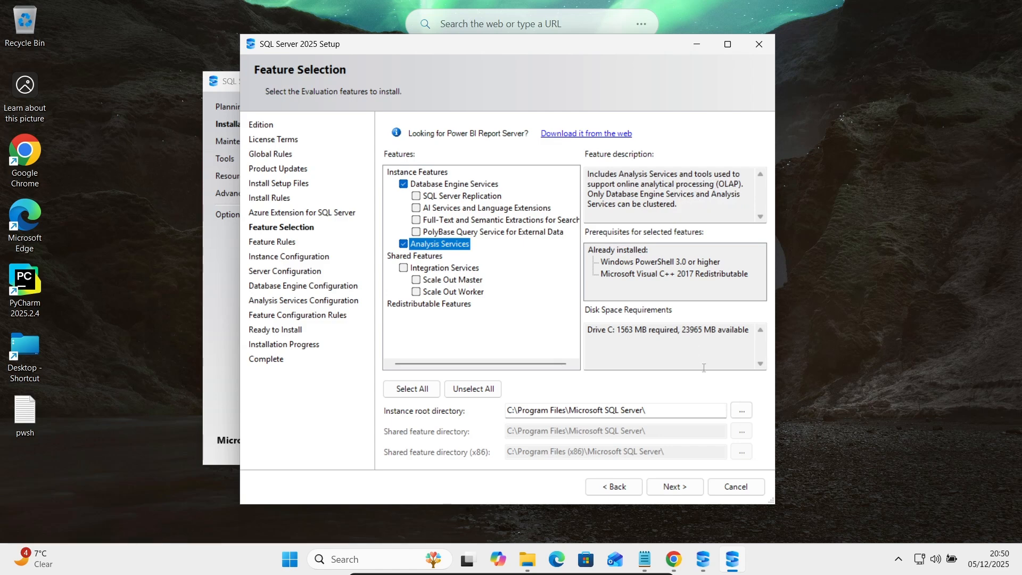
pyautogui.click(682, 486)
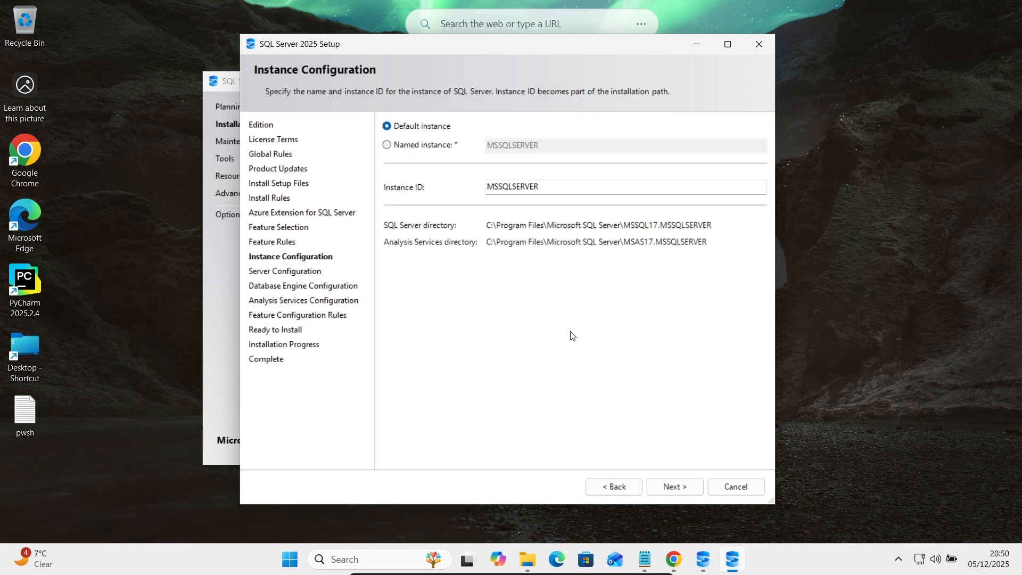
pyautogui.click(669, 487)
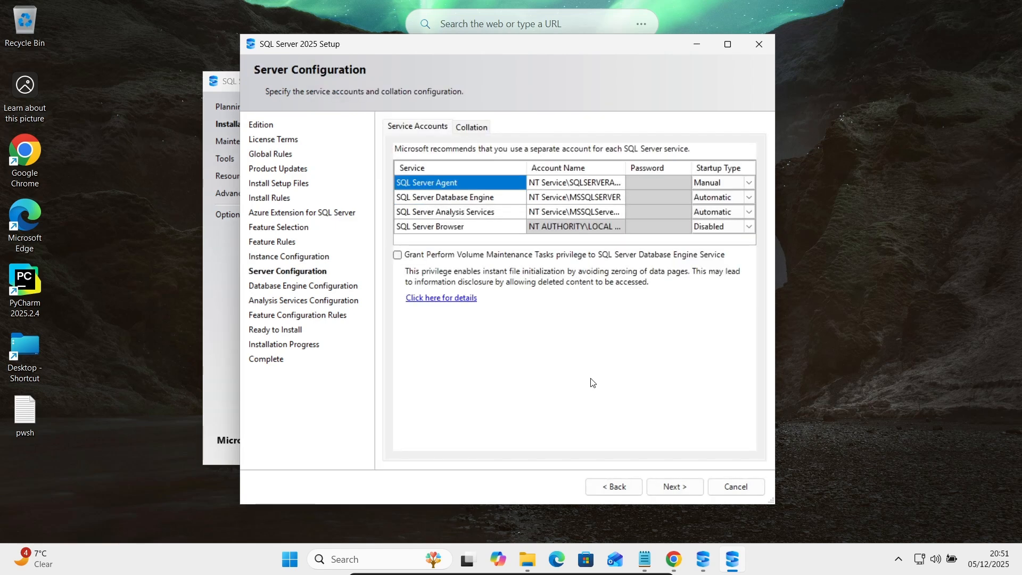
pyautogui.click(684, 490)
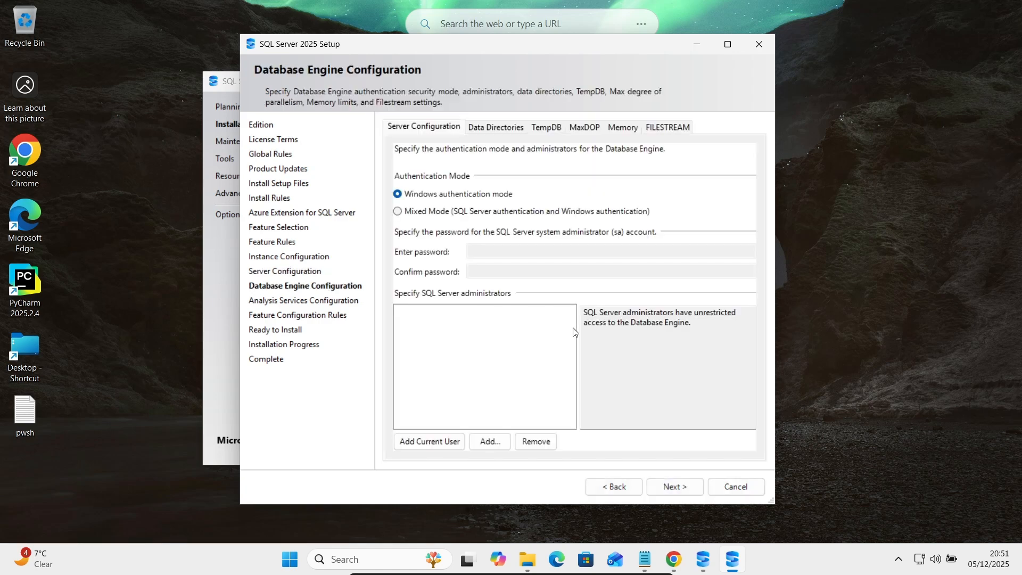
# - Set the Database Engine to Mixed Mode authentication, enter and confirm the sa account password, and add the current user as SQL Server administrator
pyautogui.click(434, 212)
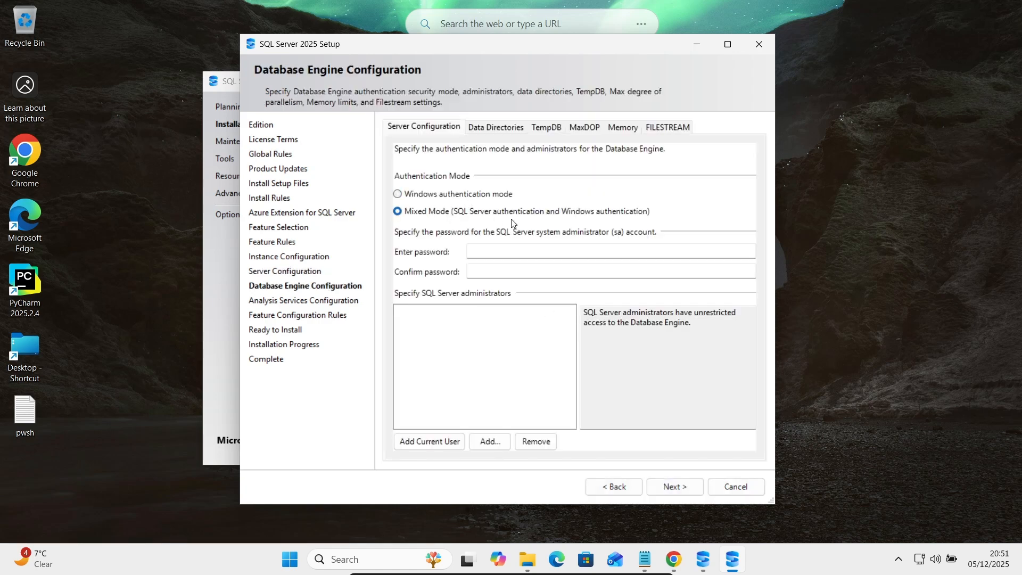
pyautogui.click(494, 252)
pyautogui.write('•••')
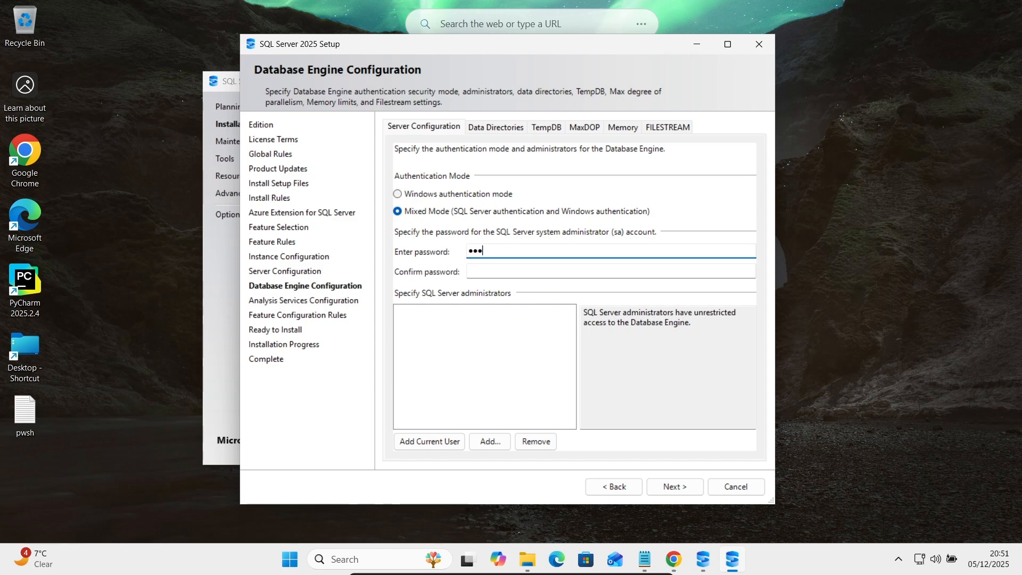
pyautogui.press('Tab')
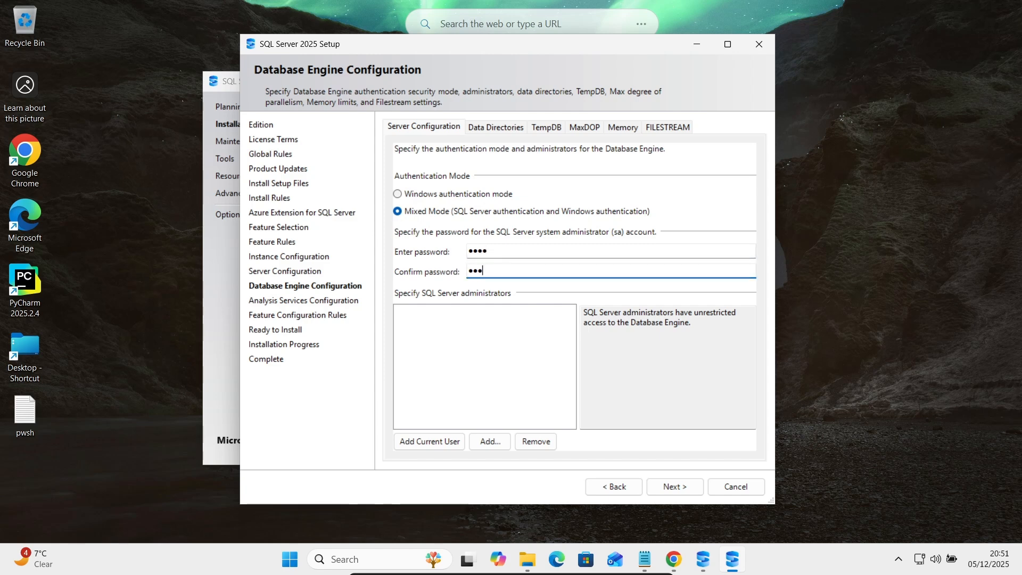
pyautogui.write('••••')
pyautogui.click(429, 441)
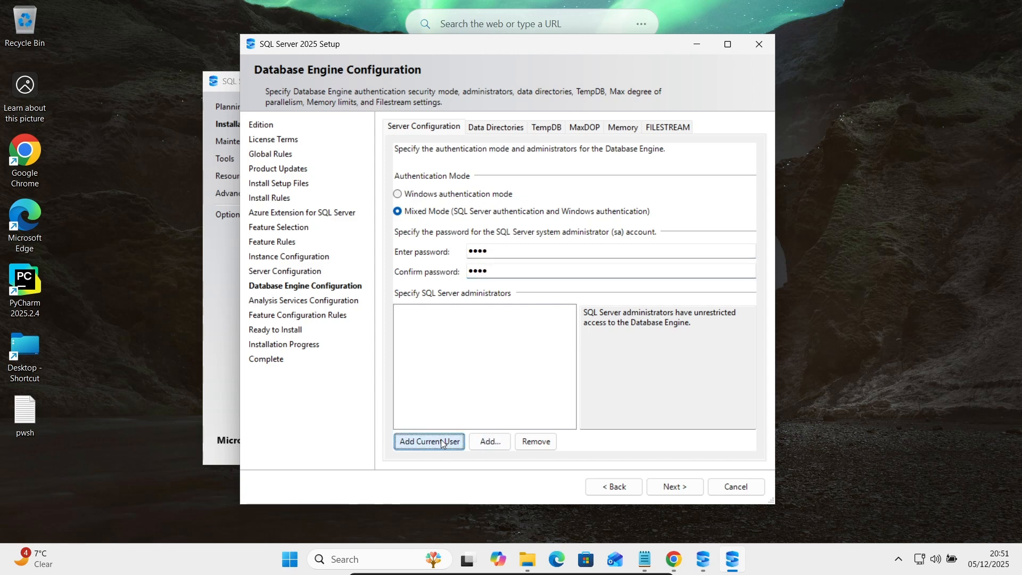
pyautogui.click(685, 486)
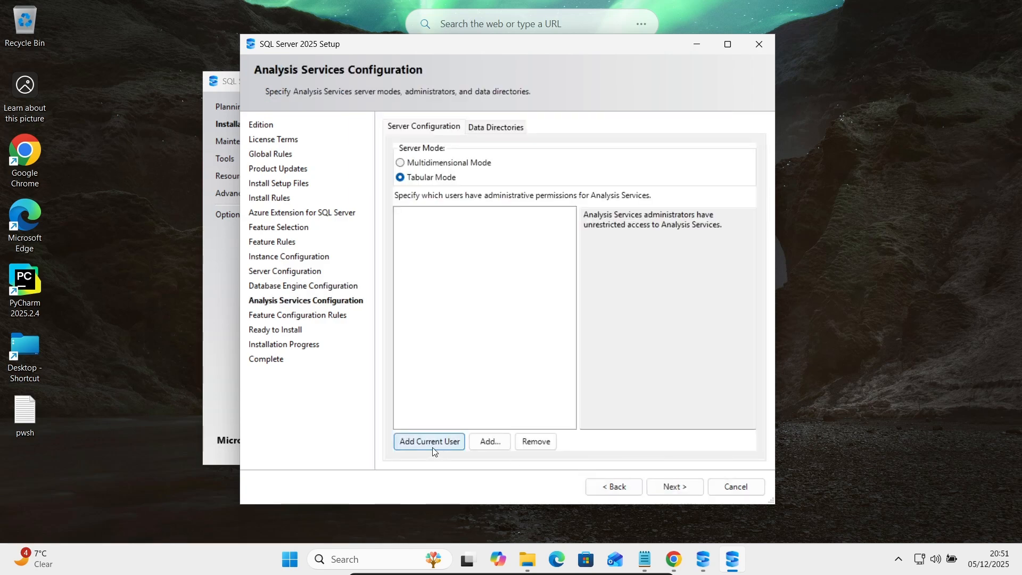
# - Add the current user as an Analysis Services administrator, keeping Tabular Mode as the server mode
pyautogui.click(414, 441)
pyautogui.click(685, 486)
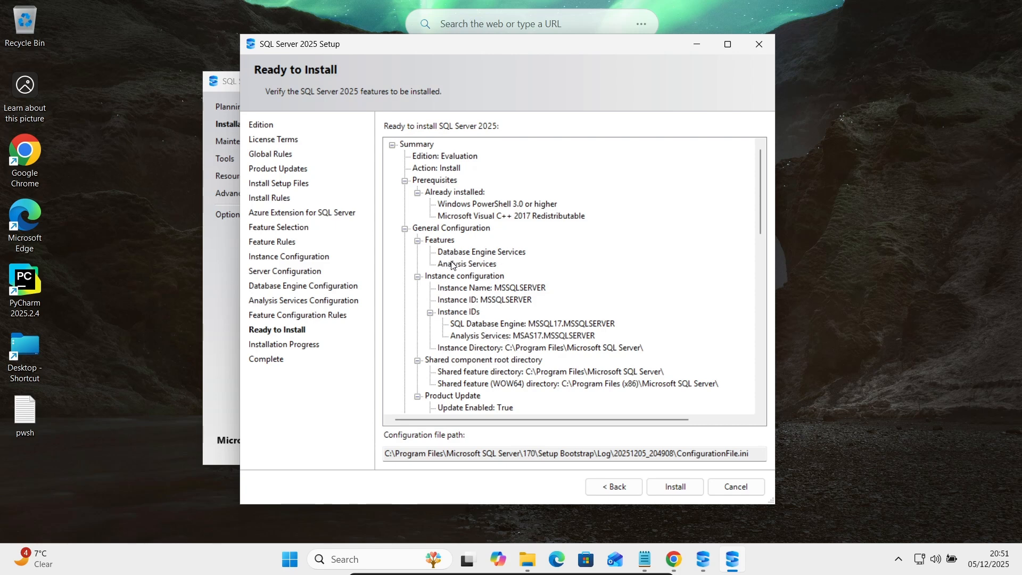
# - Install SQL Server 2025 with the configured settings, and close the setup wizard and the Installation Center once it completes
pyautogui.click(668, 497)
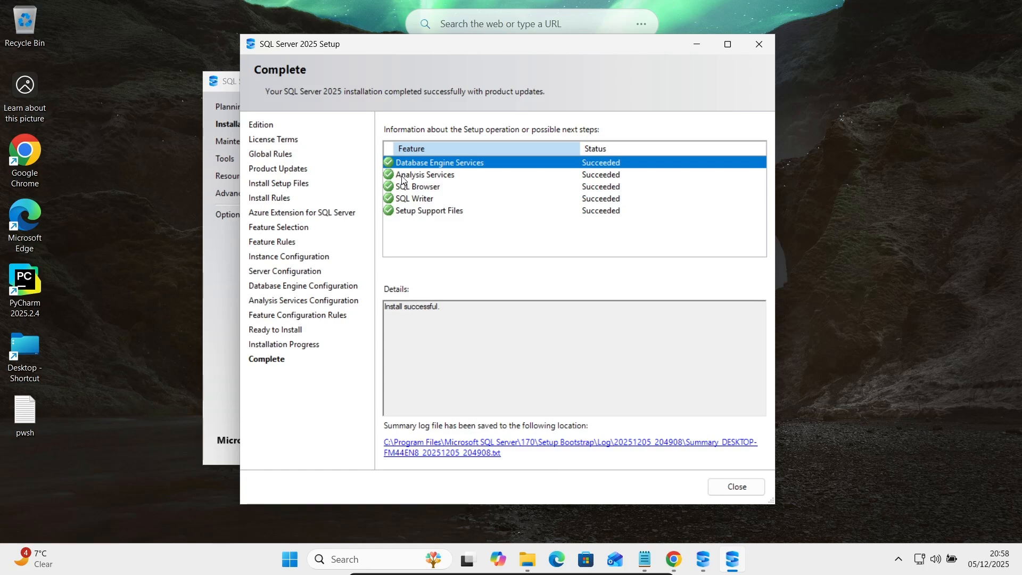
pyautogui.click(729, 485)
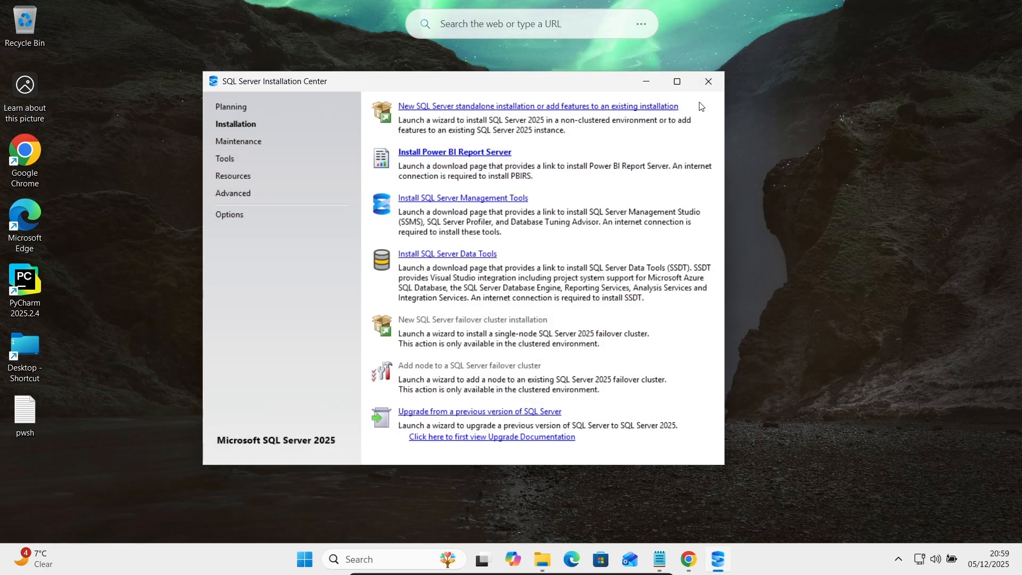
pyautogui.click(710, 80)
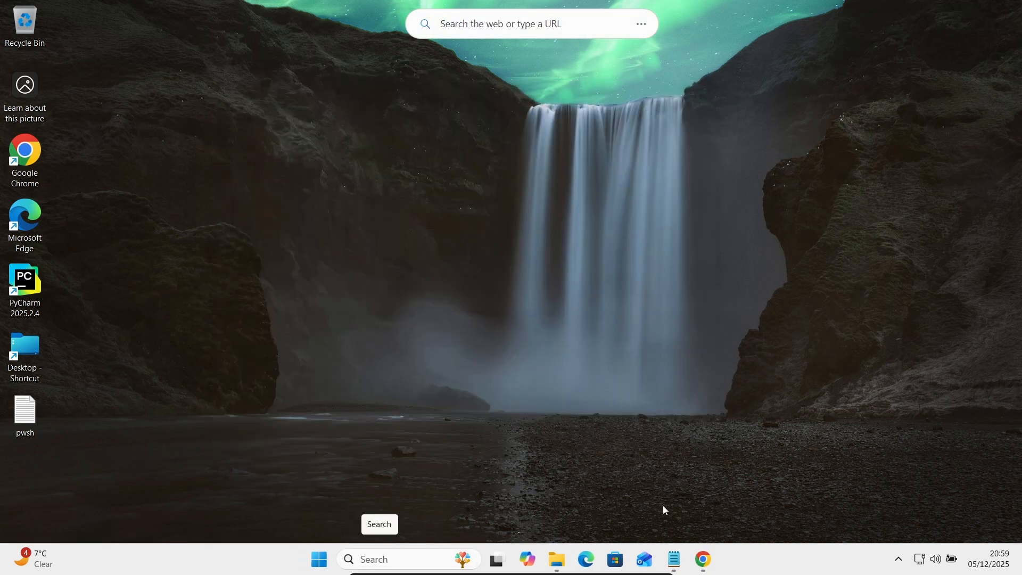
# - Switch to Chrome and download the SQL Server Management Studio 22 installer from the Microsoft Learn page in the ssms search results
pyautogui.click(711, 562)
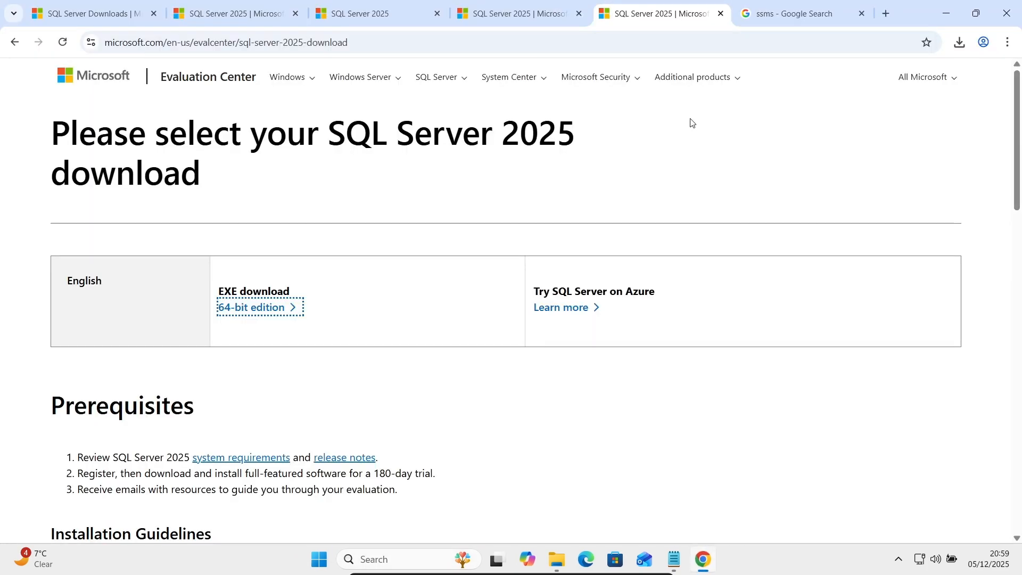
pyautogui.click(776, 3)
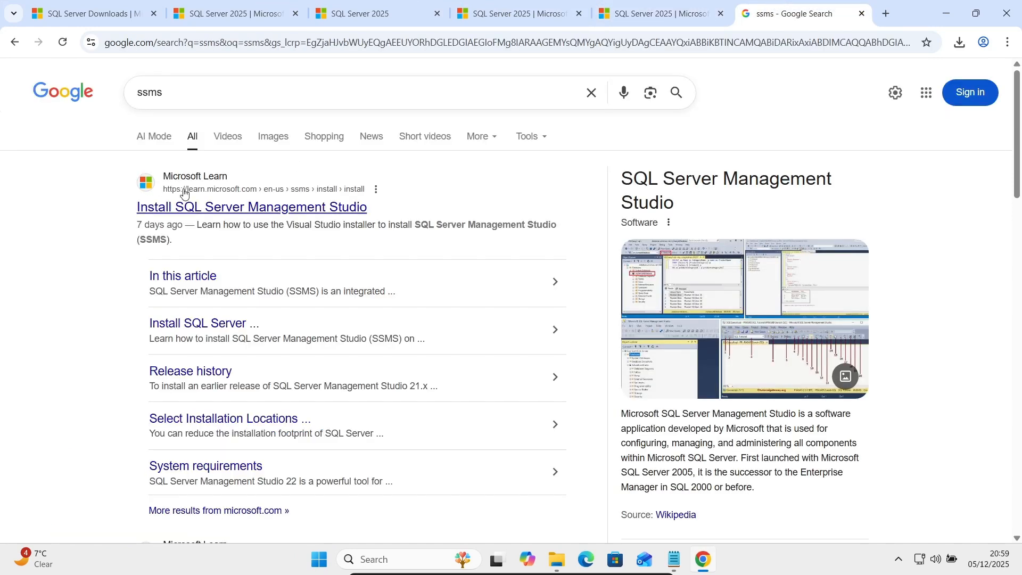
pyautogui.click(213, 214)
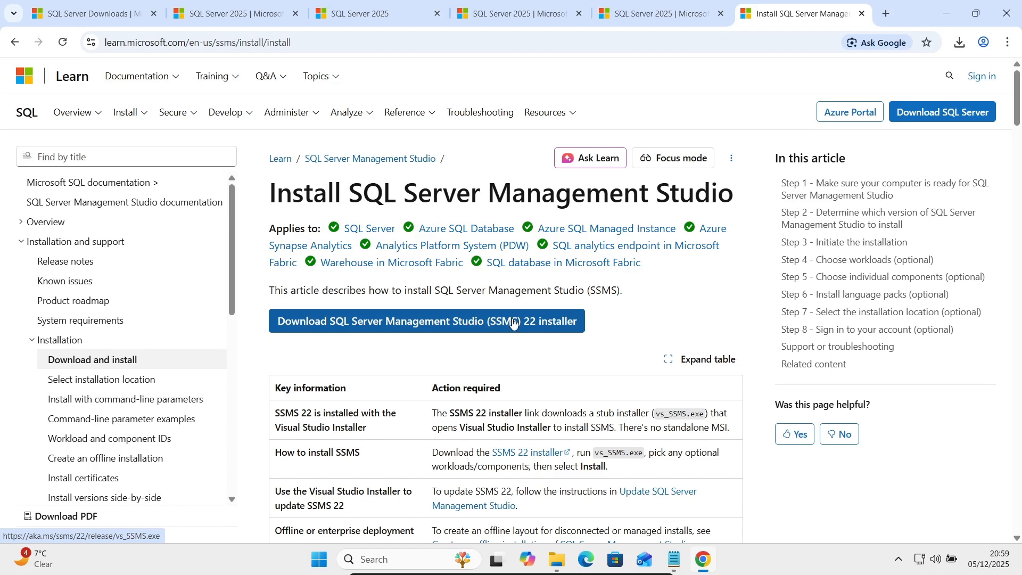
pyautogui.click(470, 322)
# - Run the downloaded vs_SSMS.exe with permission to make changes, and continue past the Visual Studio Installer license notice
pyautogui.click(958, 49)
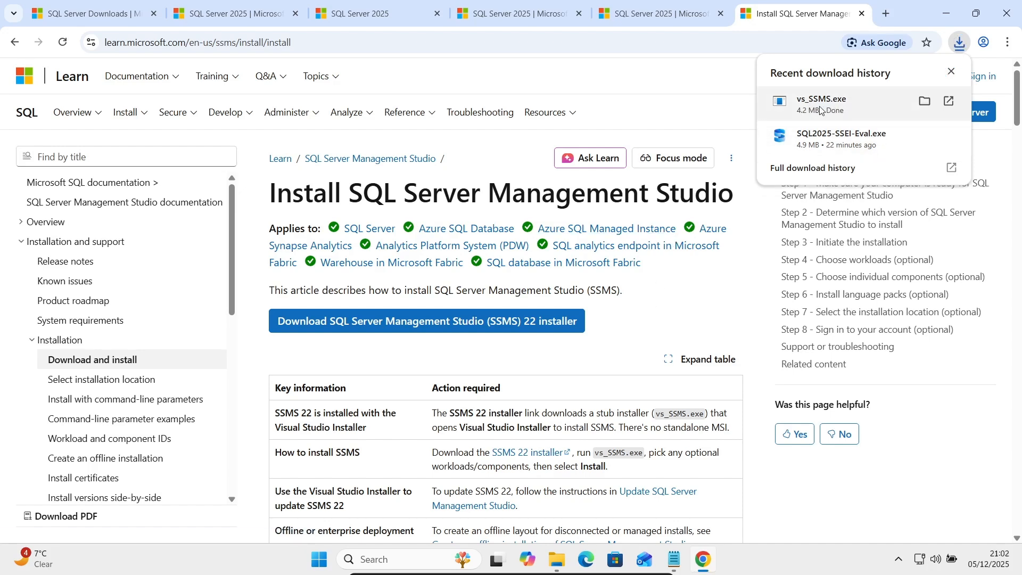
pyautogui.click(820, 110)
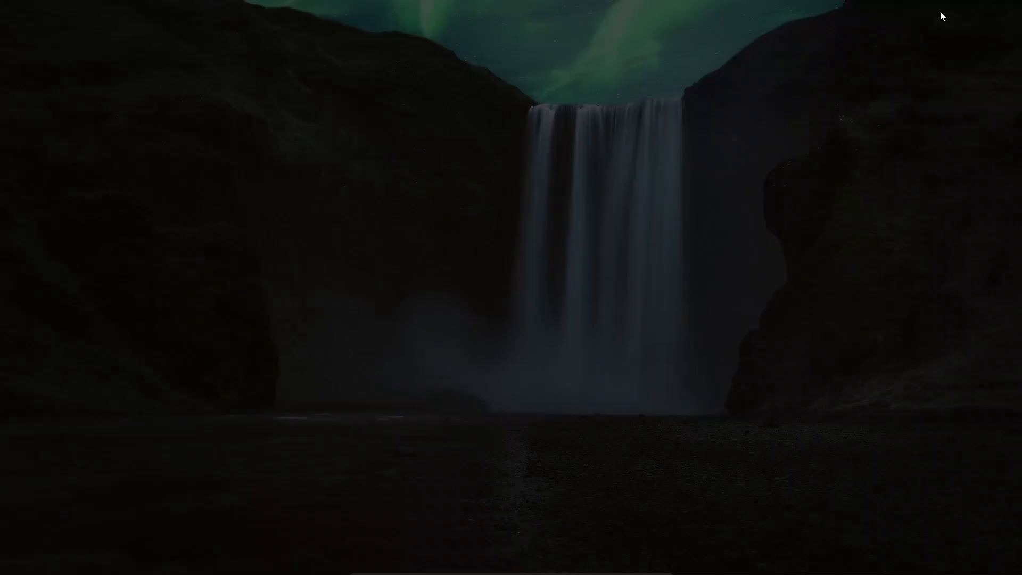
pyautogui.click(426, 392)
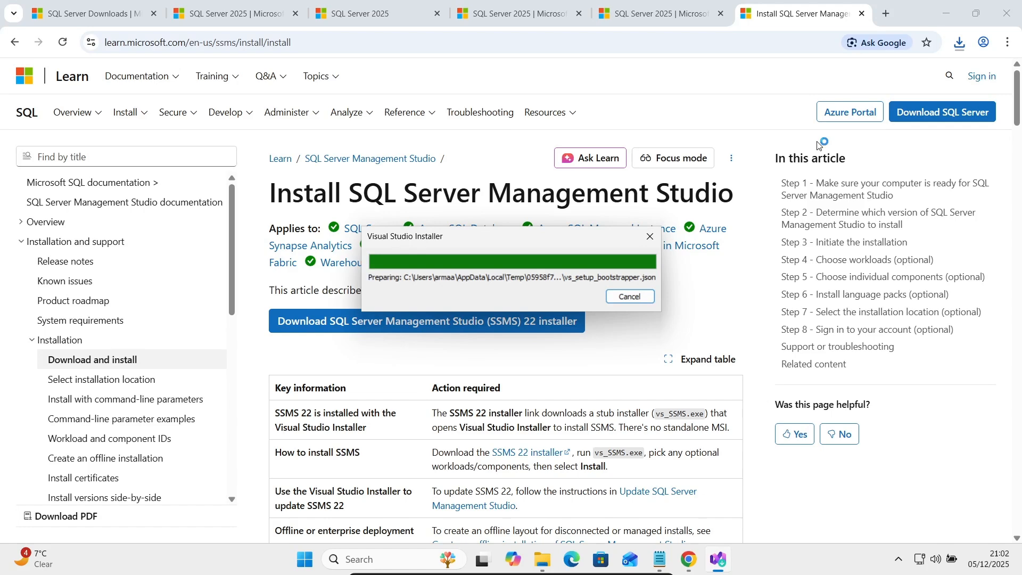
pyautogui.click(945, 15)
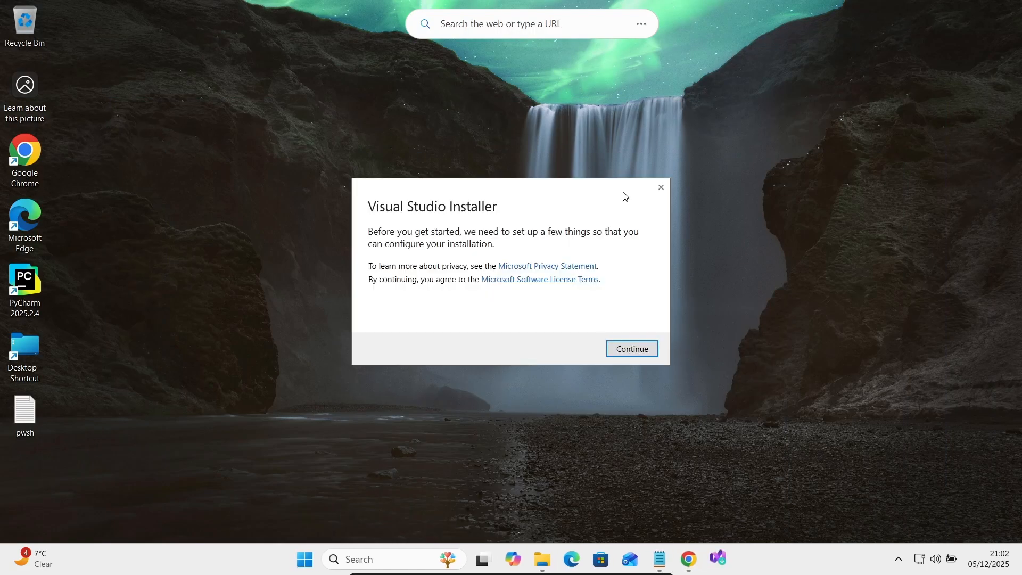
pyautogui.click(631, 348)
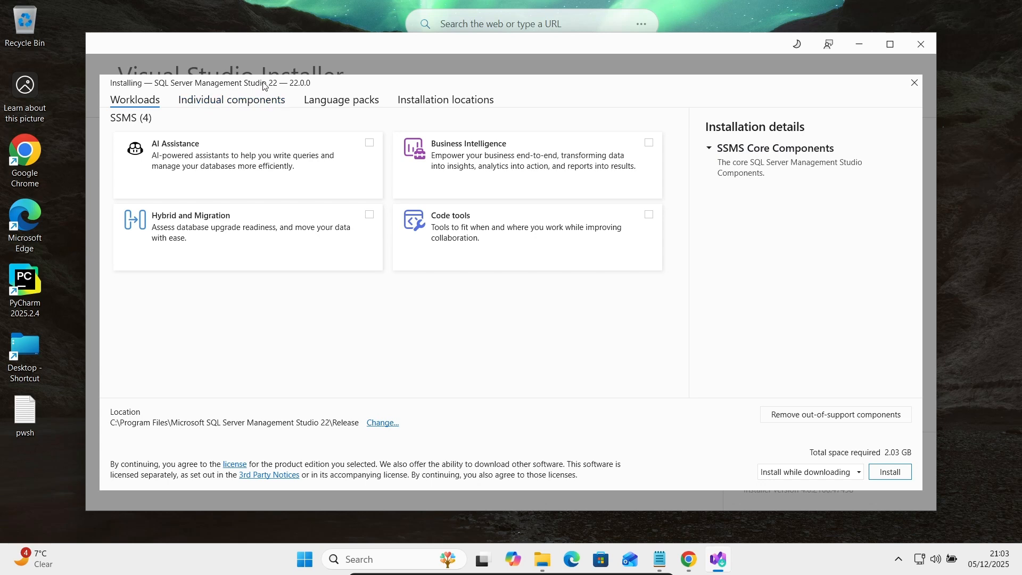
# - Preview the components of the AI Assistance, Code tools, and Hybrid and Migration workloads, leaving each of them deselected
pyautogui.click(275, 158)
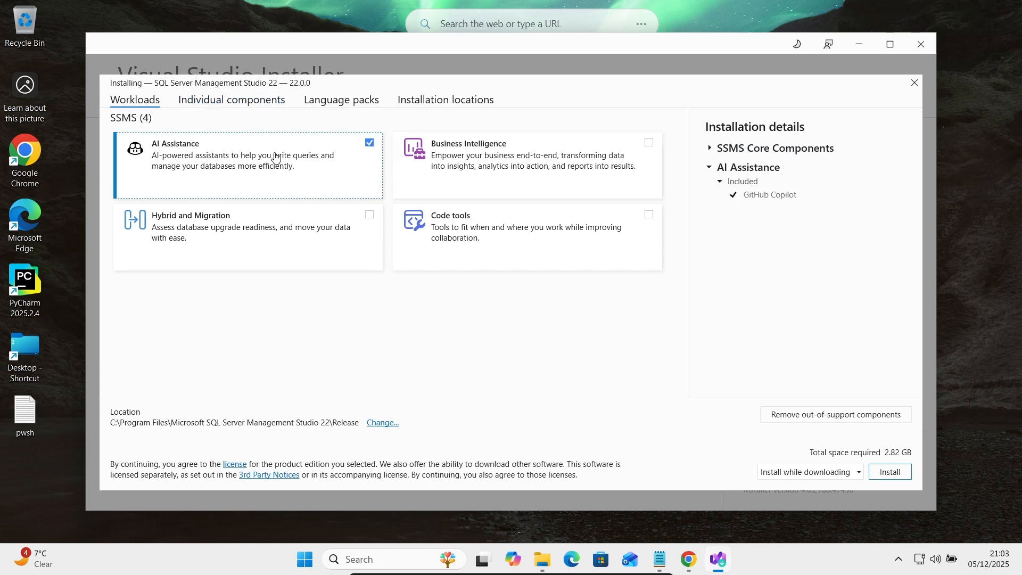
pyautogui.click(323, 154)
pyautogui.click(324, 153)
pyautogui.click(369, 143)
pyautogui.click(486, 237)
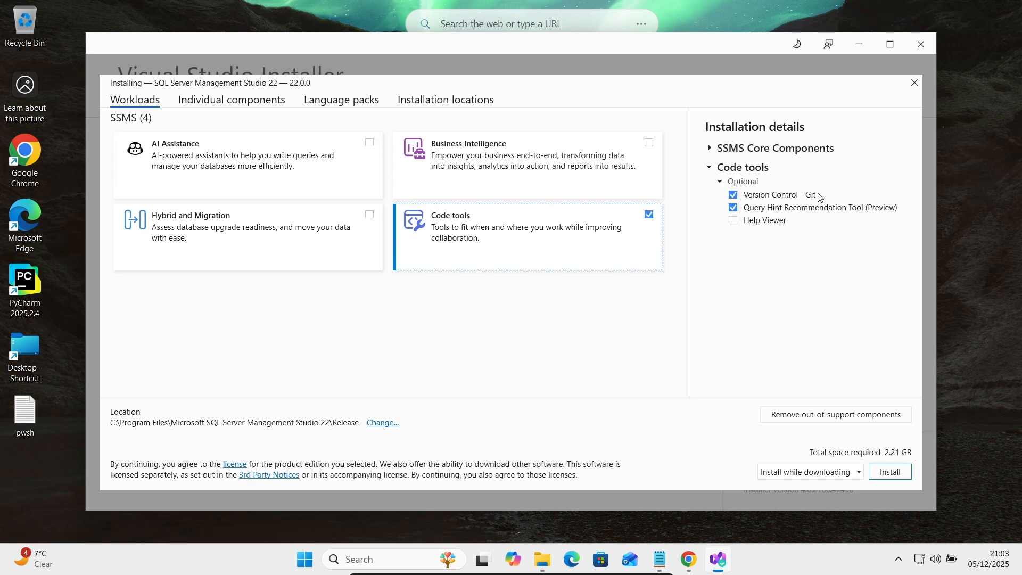
pyautogui.click(531, 258)
pyautogui.click(292, 233)
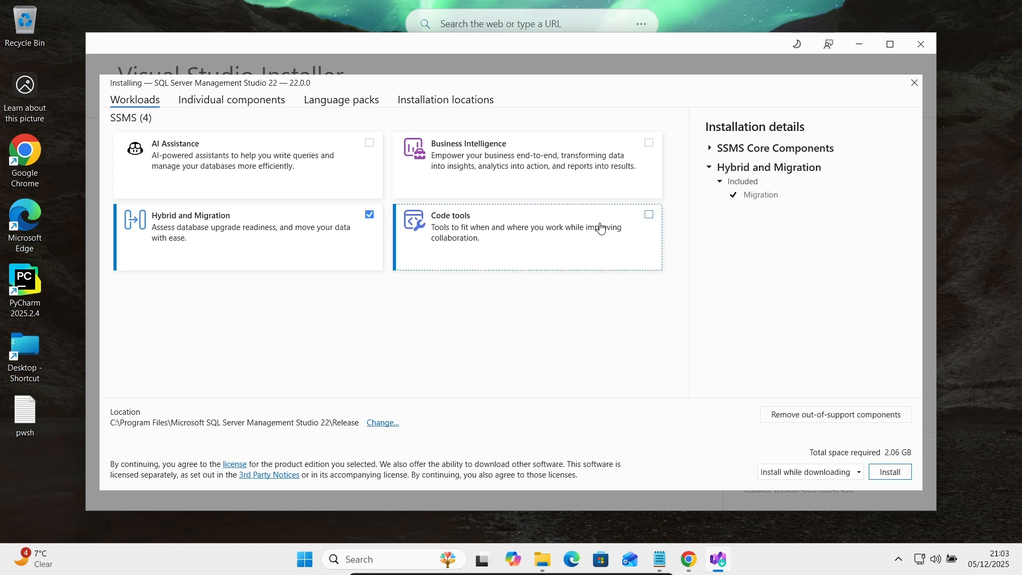
pyautogui.click(338, 221)
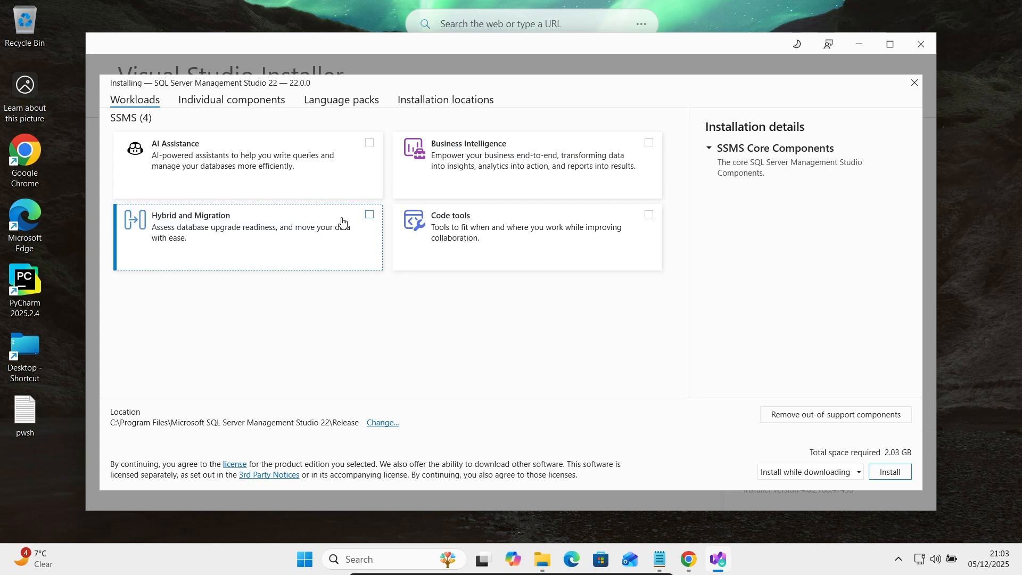
# - Select the Business Intelligence workload and install SQL Server Management Studio 22 in the default location
pyautogui.click(549, 156)
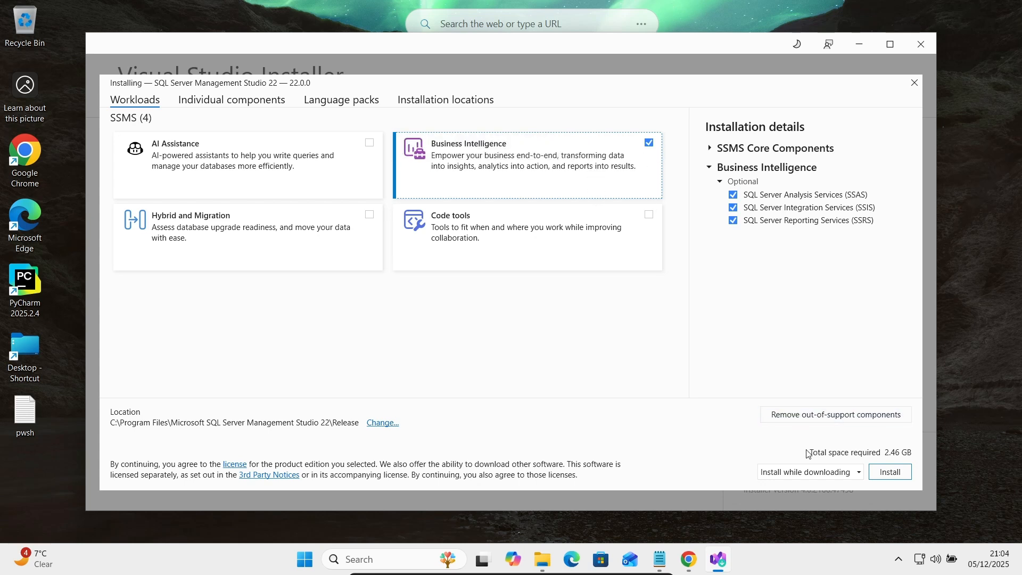
pyautogui.click(887, 472)
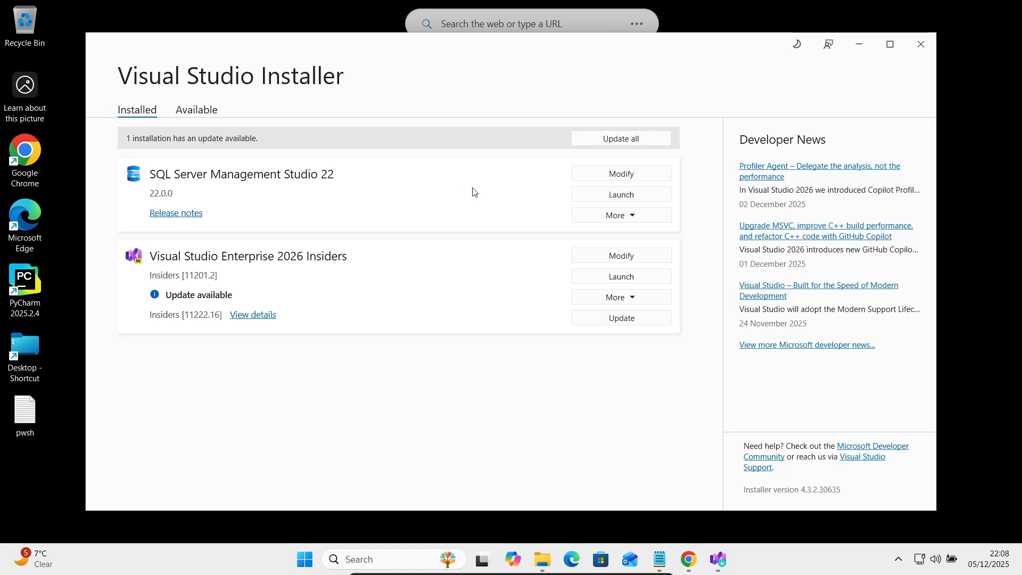
# - Launch SQL Server Management Studio 22, minimize the Visual Studio Installer, and skip signing in to an account
pyautogui.click(618, 198)
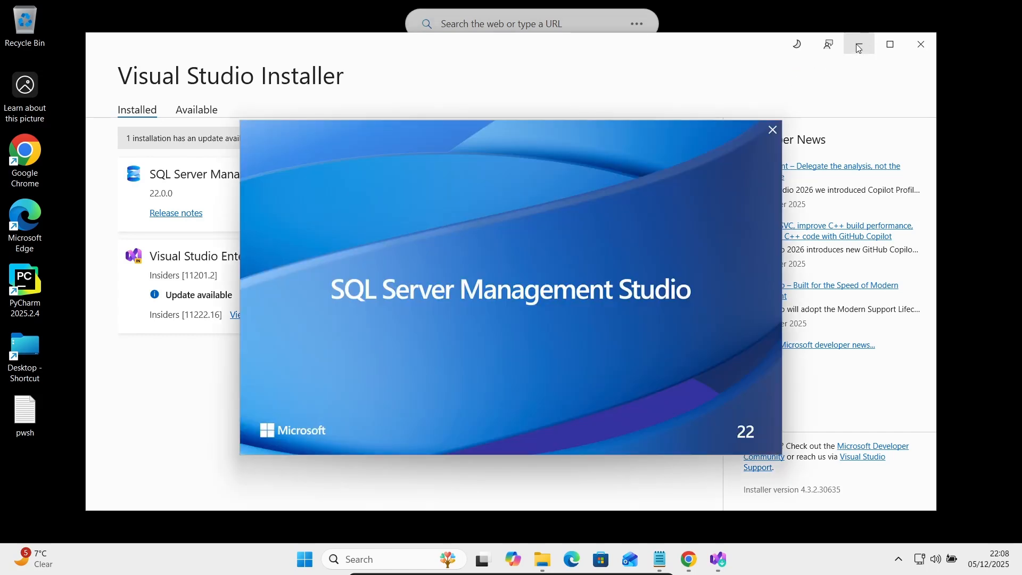
pyautogui.click(858, 47)
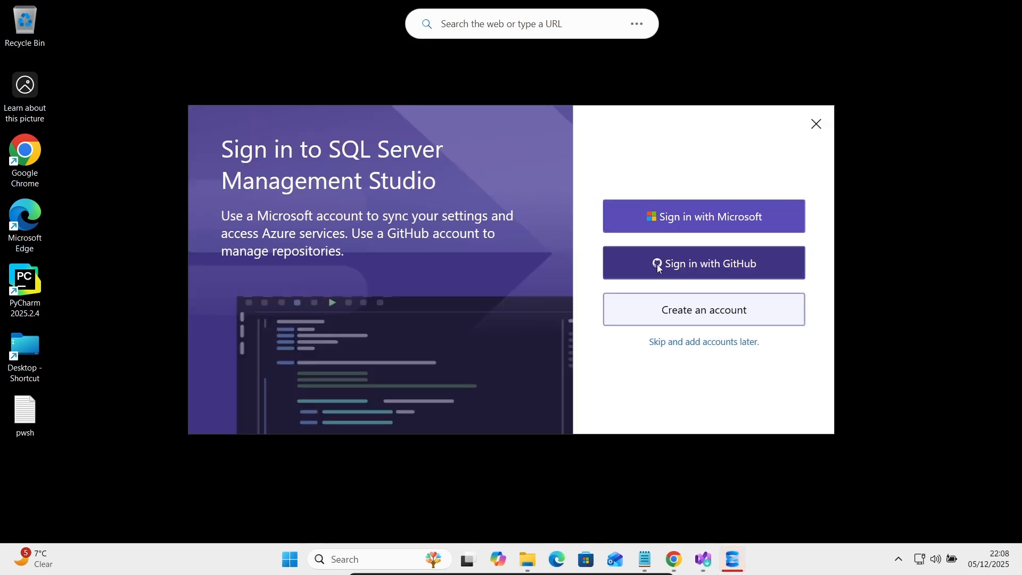
pyautogui.click(672, 343)
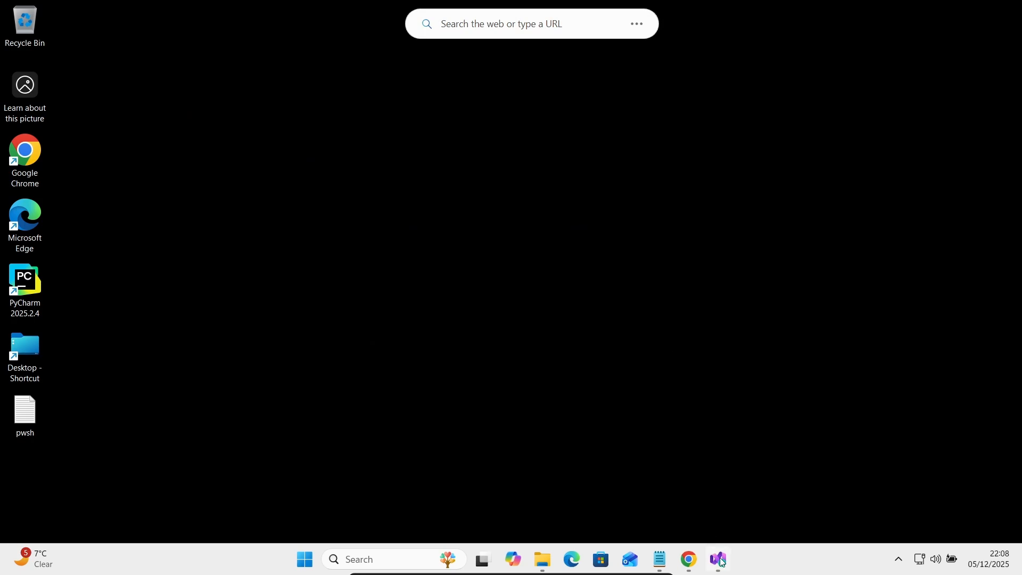
# - Connect to the server localhost using Windows Authentication with Trust Server Certificate enabled
pyautogui.moveTo(719, 560)
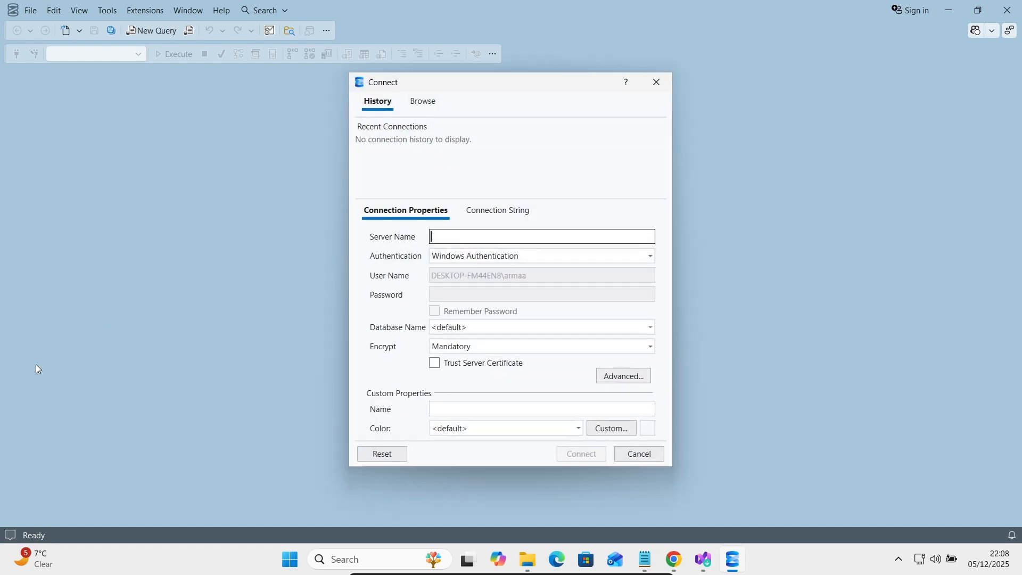
pyautogui.click(456, 236)
pyautogui.write('lo')
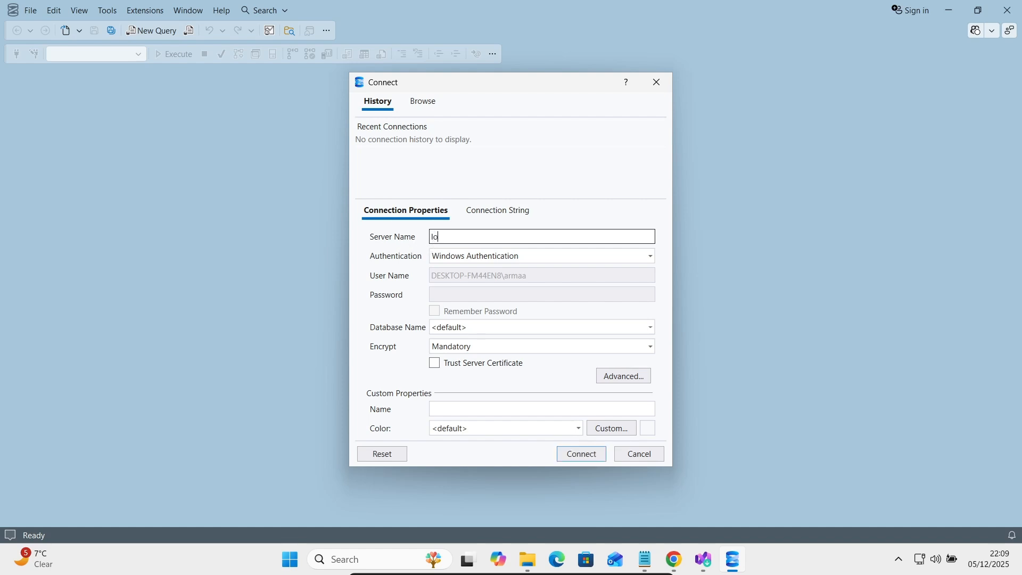
pyautogui.write('calhost')
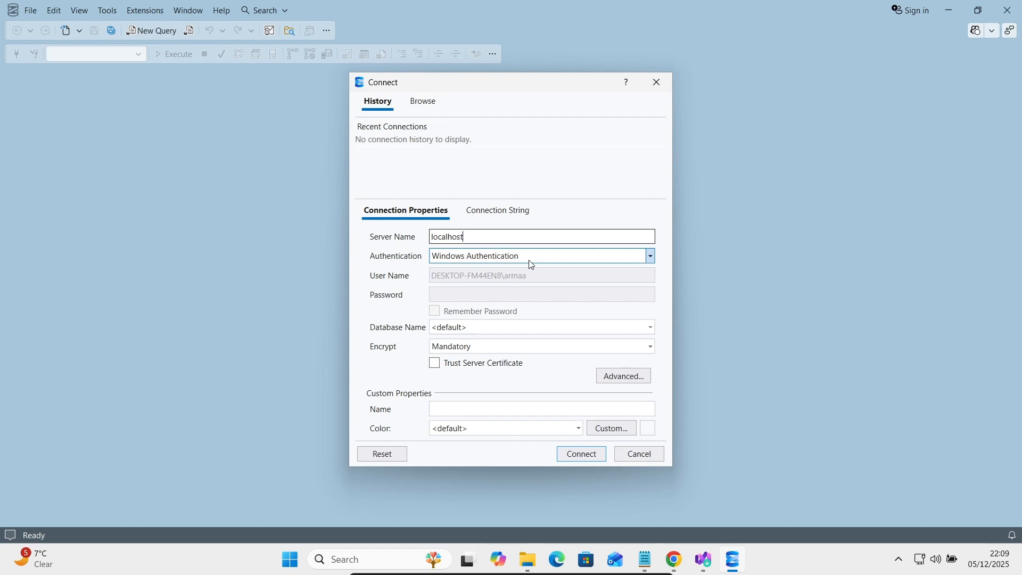
pyautogui.click(436, 366)
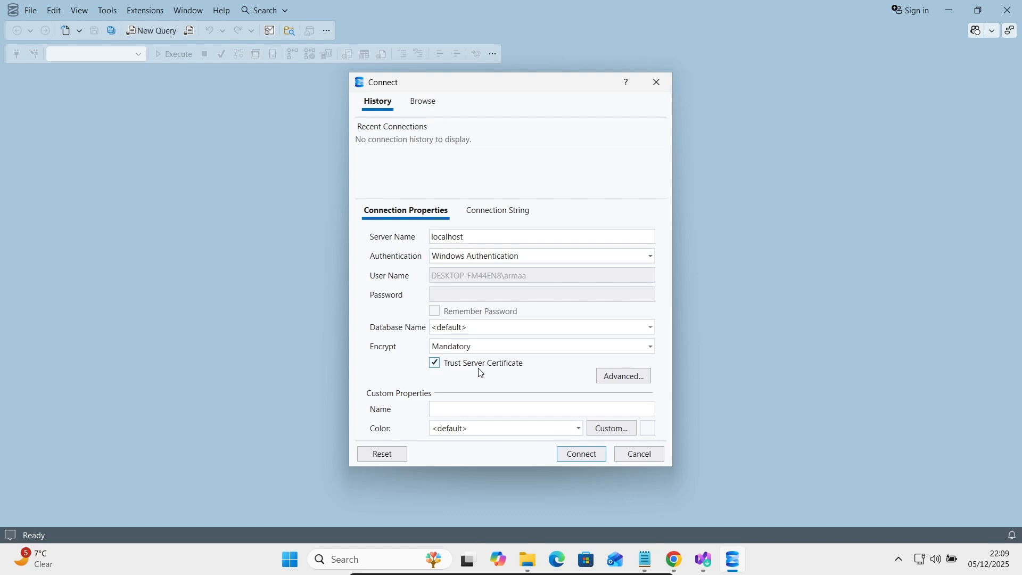
pyautogui.click(591, 452)
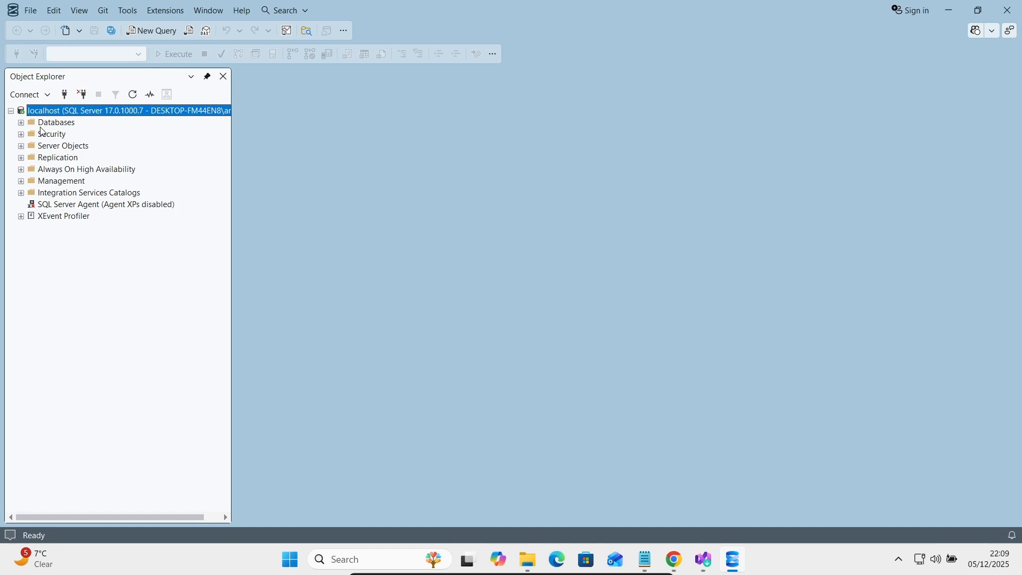
# - Expand the Databases folder and its Database Snapshots to inspect them, and disconnect from the localhost server
pyautogui.click(21, 123)
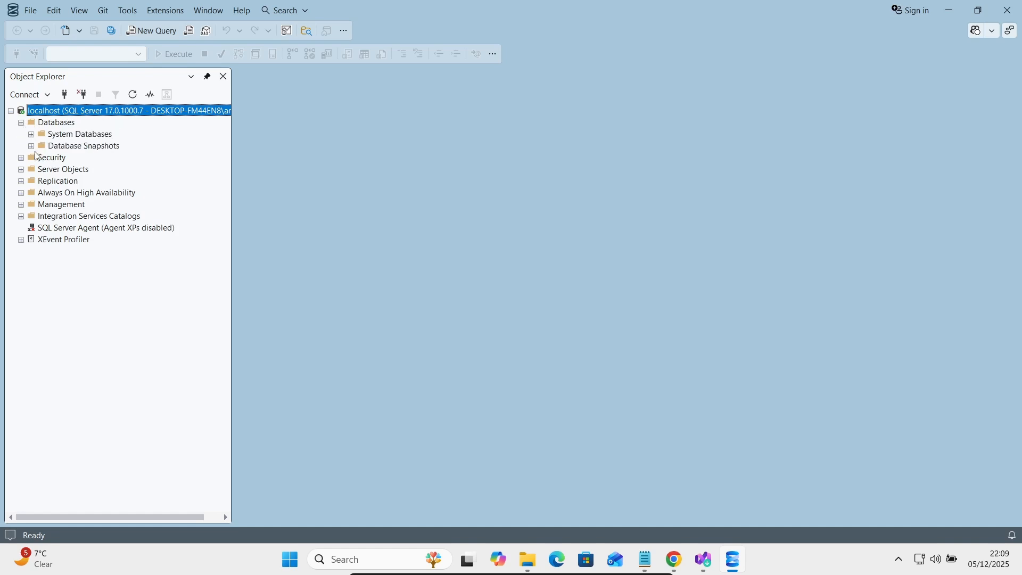
pyautogui.click(32, 147)
pyautogui.click(81, 97)
# - Connect to localhost using SQL Server Authentication with the user name sa, entering the account password
pyautogui.click(65, 94)
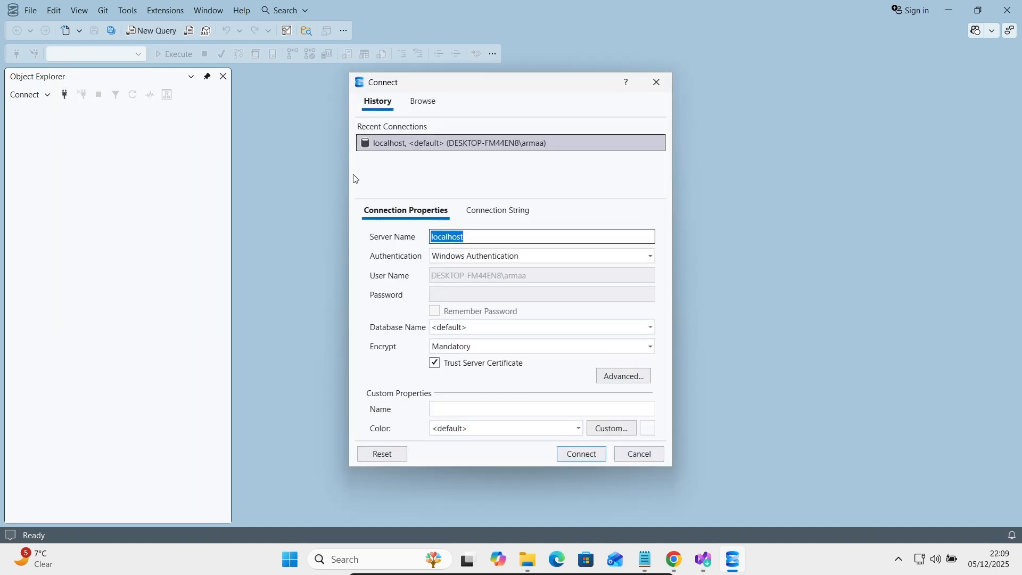
pyautogui.click(488, 260)
pyautogui.click(456, 283)
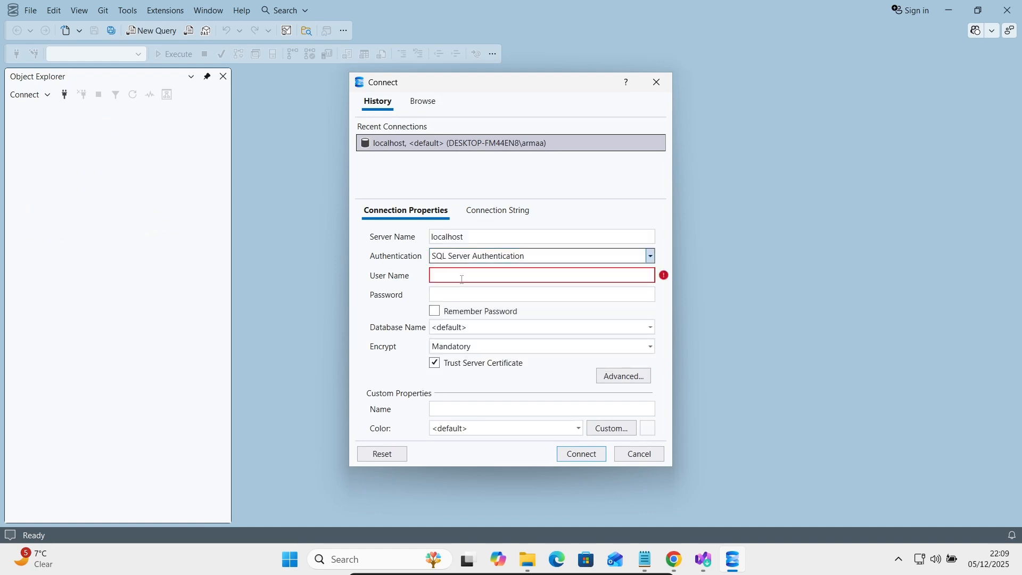
pyautogui.click(455, 277)
pyautogui.write('sa')
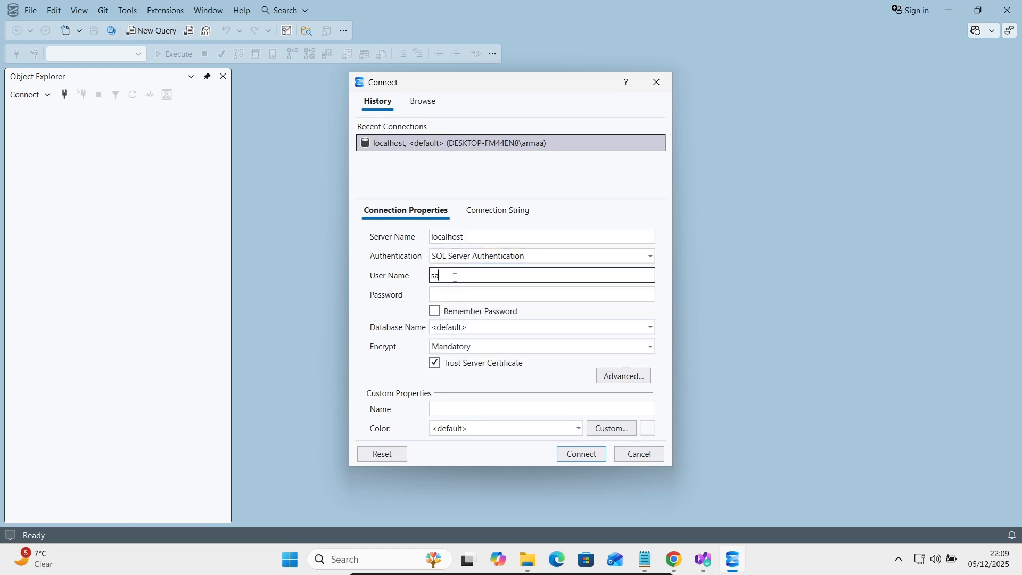
pyautogui.press('Tab')
pyautogui.write('••••')
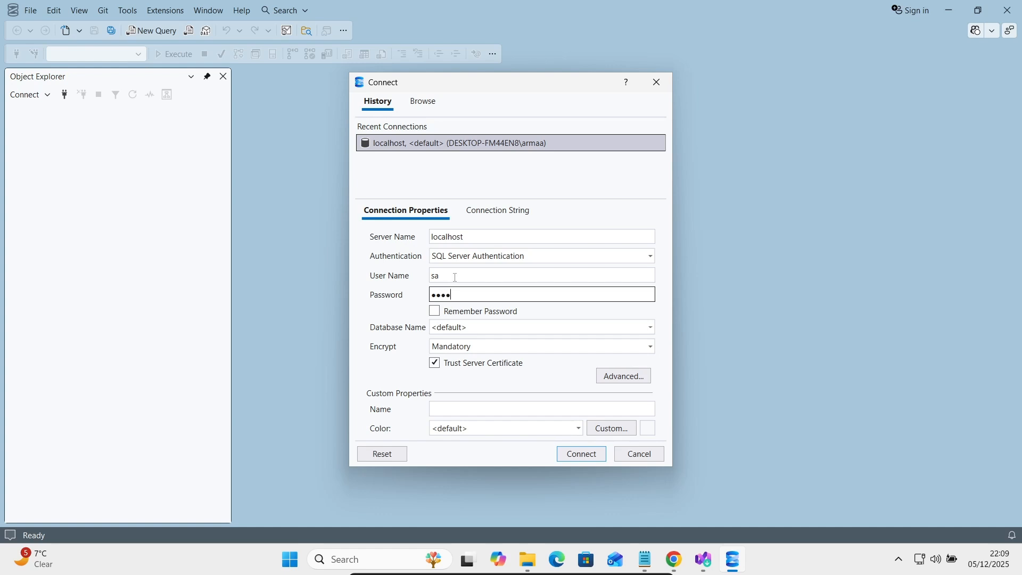
pyautogui.click(581, 455)
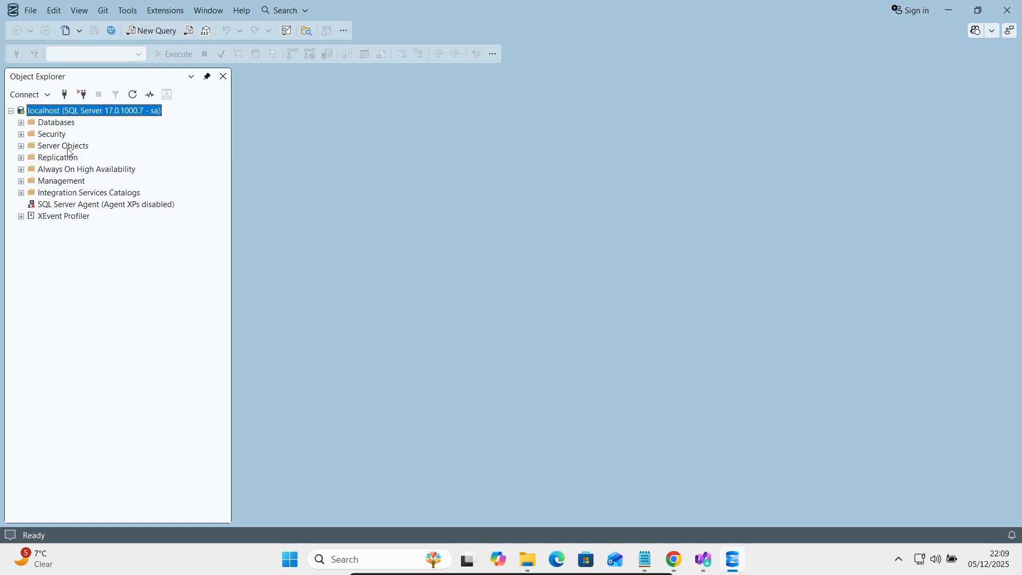
# - Create an Analysis Services DAX query connected to DESKTOP-FM44EN8 with Windows Authentication, and switch to the pwsh.txt note in Notepad
pyautogui.click(34, 15)
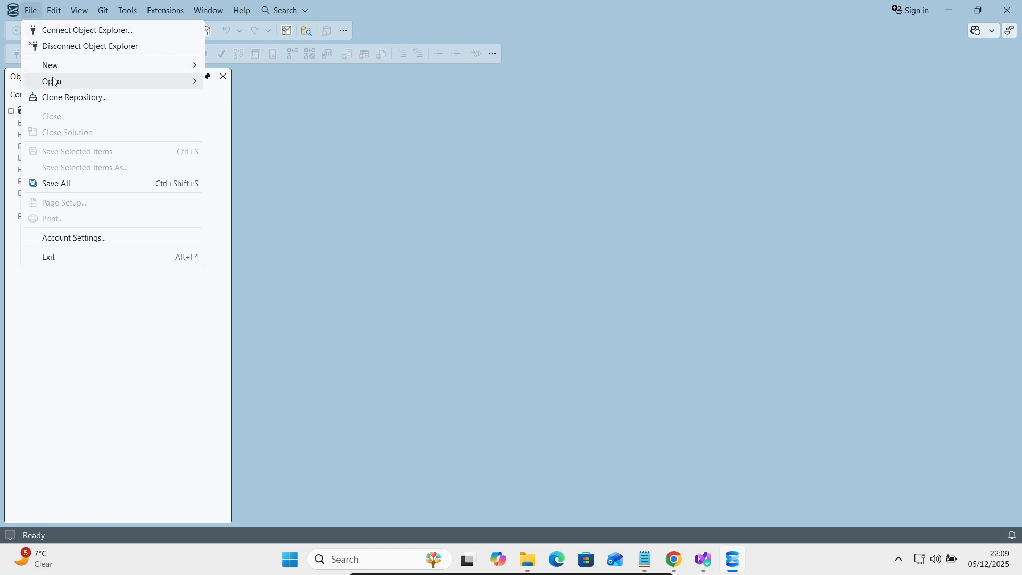
pyautogui.moveTo(68, 71)
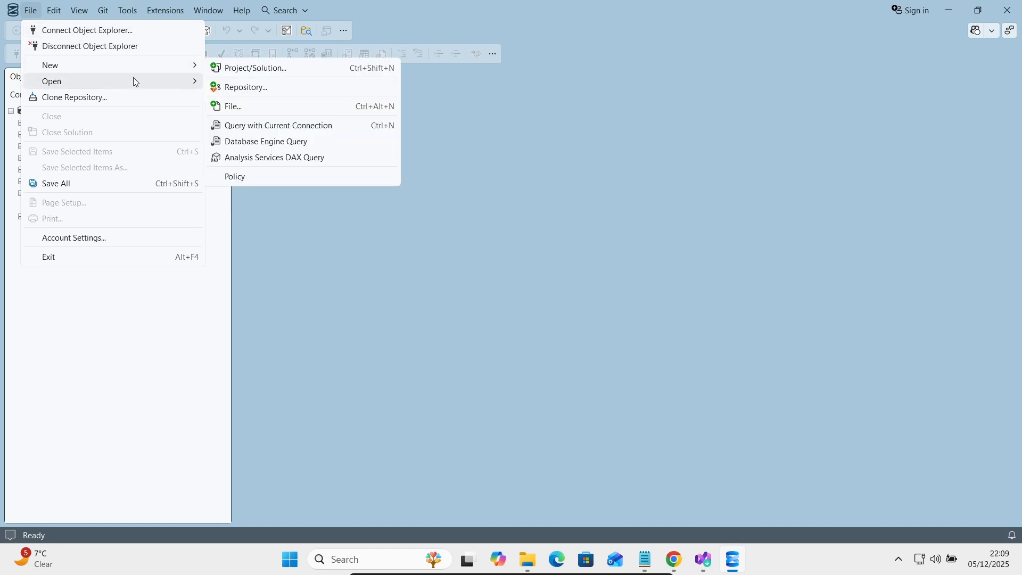
pyautogui.moveTo(139, 68)
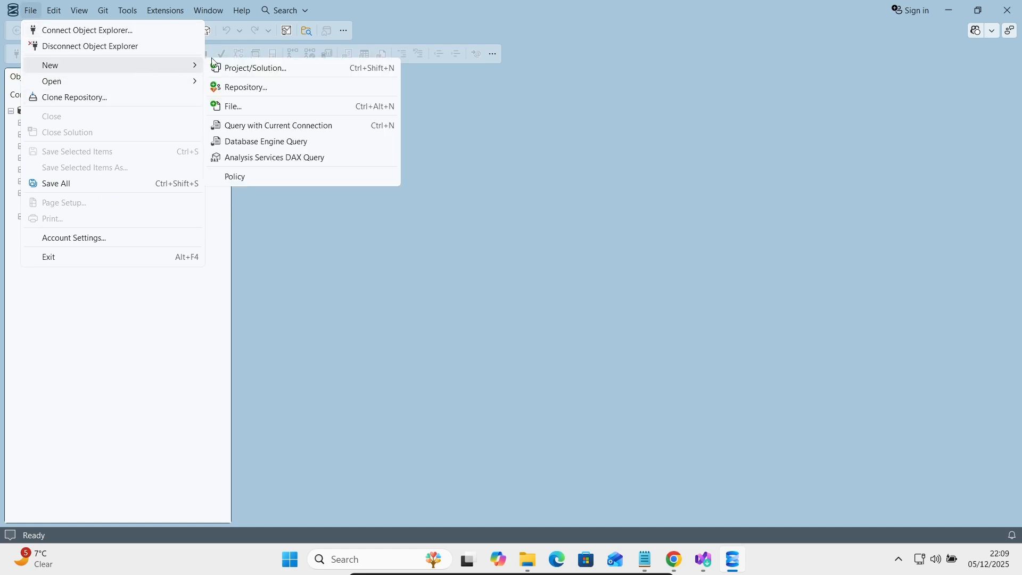
pyautogui.click(259, 160)
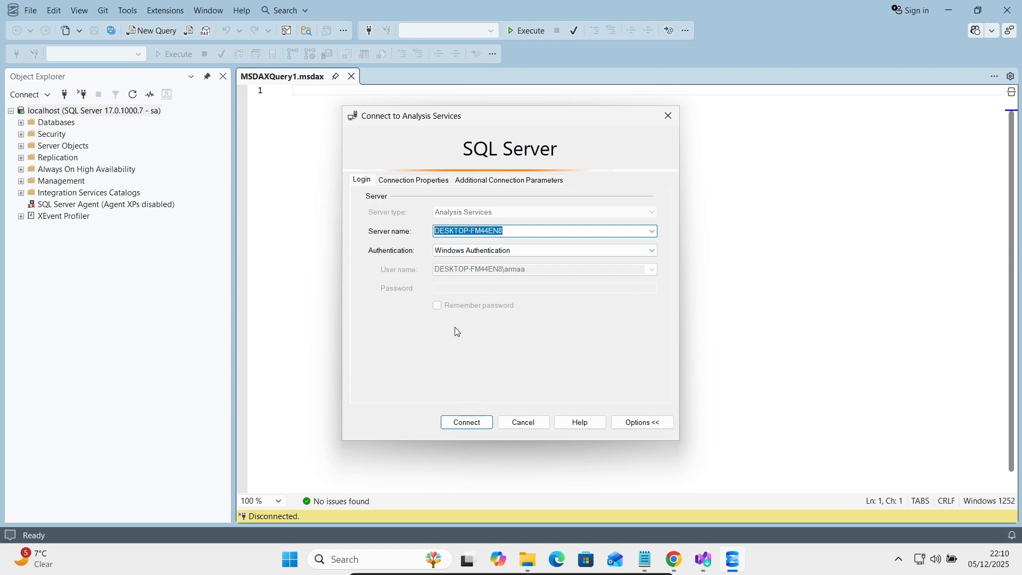
pyautogui.click(463, 425)
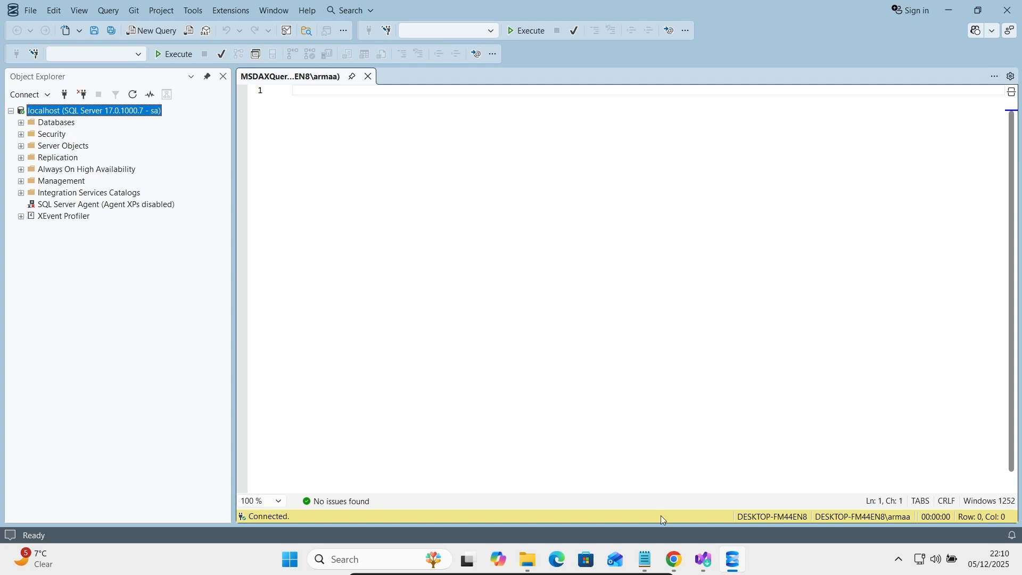
pyautogui.click(646, 561)
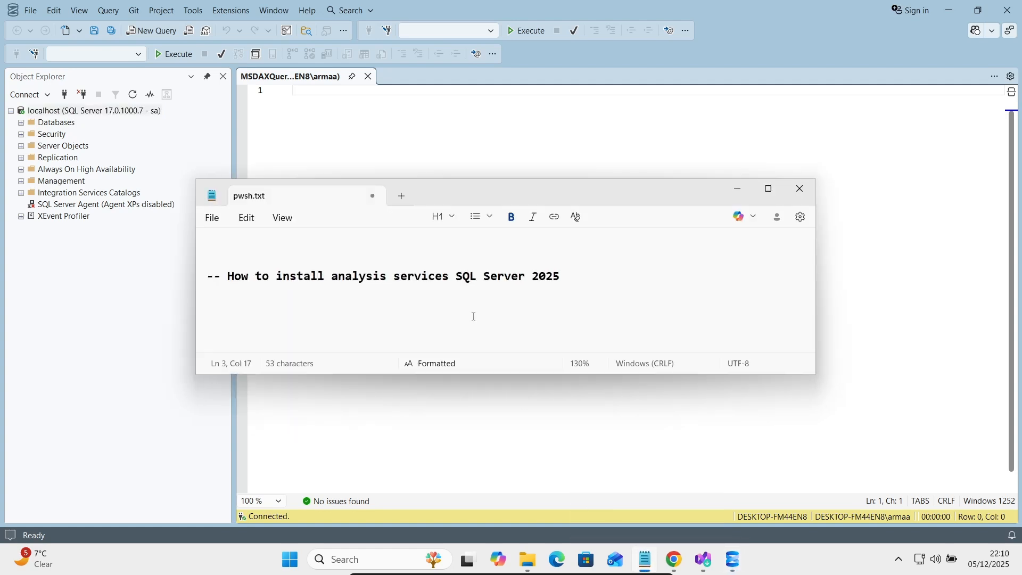